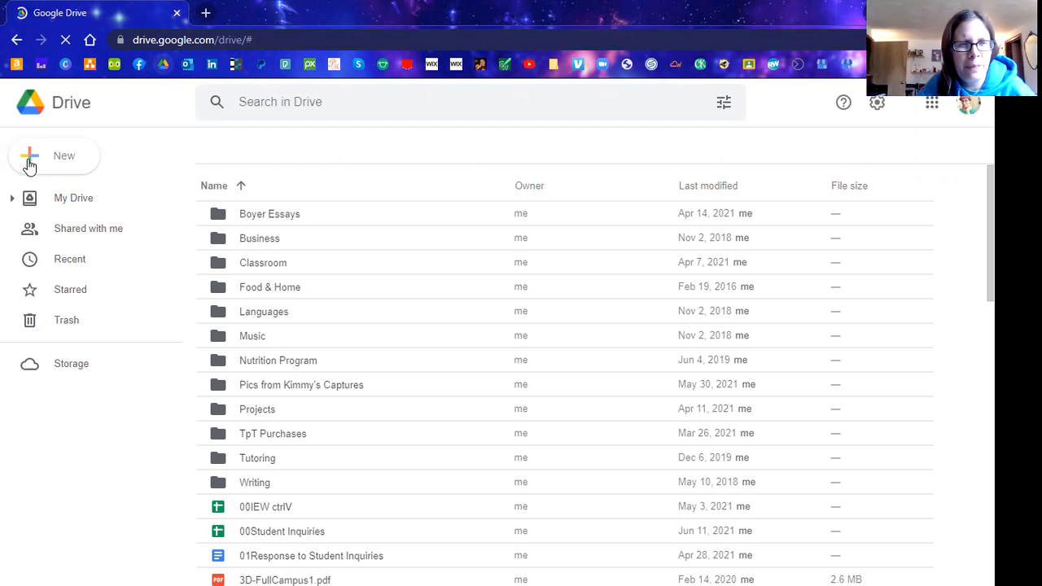
# Open My Drive's New menu to show the Google Docs, Sheets, Slides and Forms choices.
pyautogui.click(29, 163)
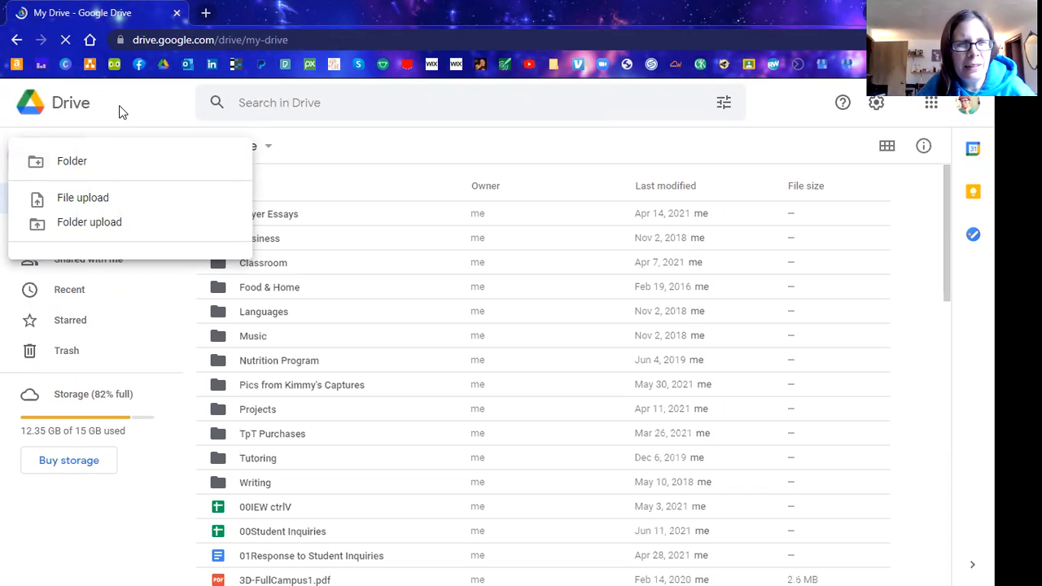
pyautogui.click(119, 112)
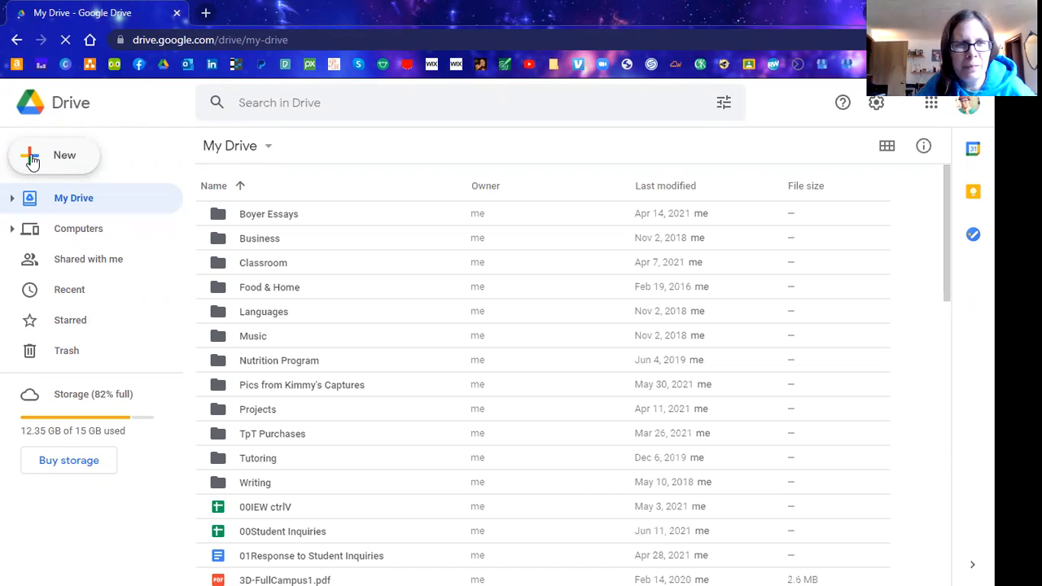
pyautogui.click(31, 160)
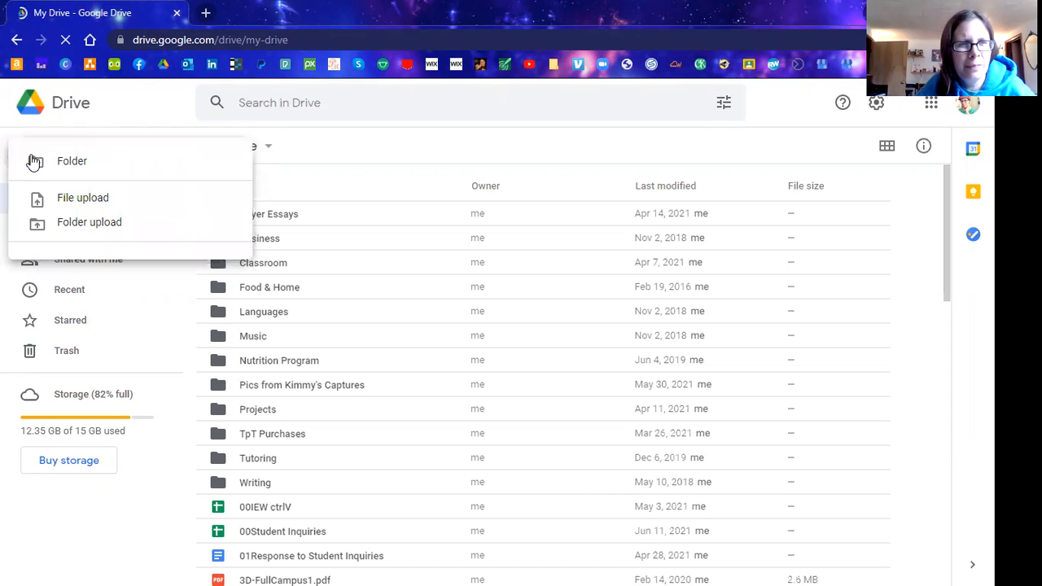
pyautogui.click(108, 113)
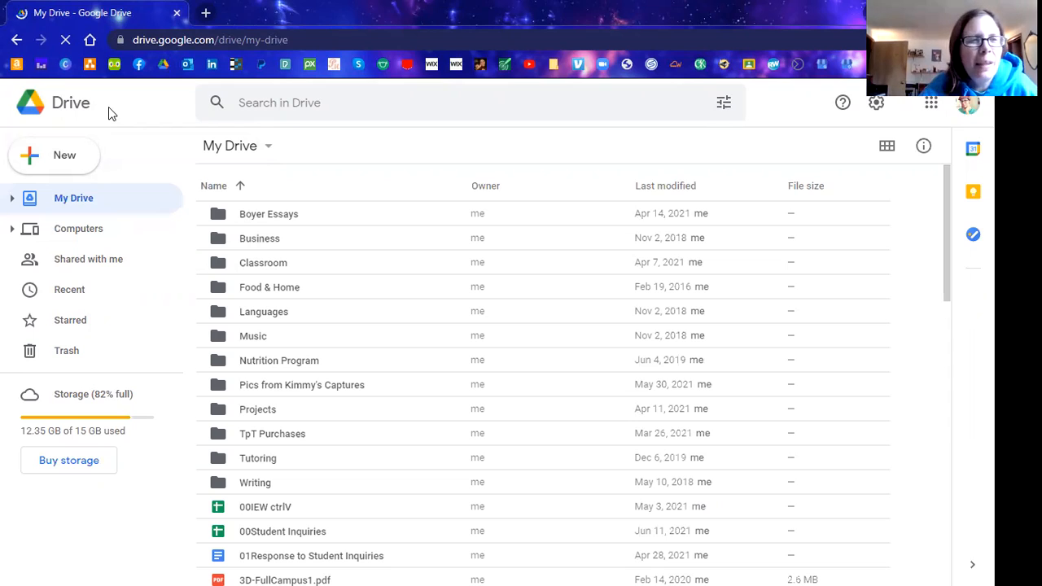
pyautogui.click(29, 161)
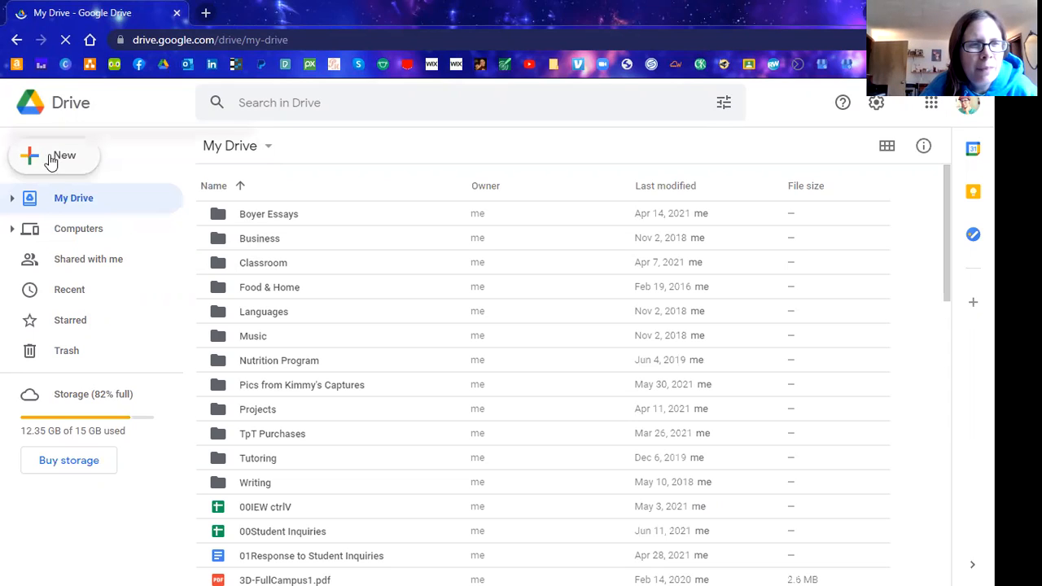
pyautogui.click(134, 124)
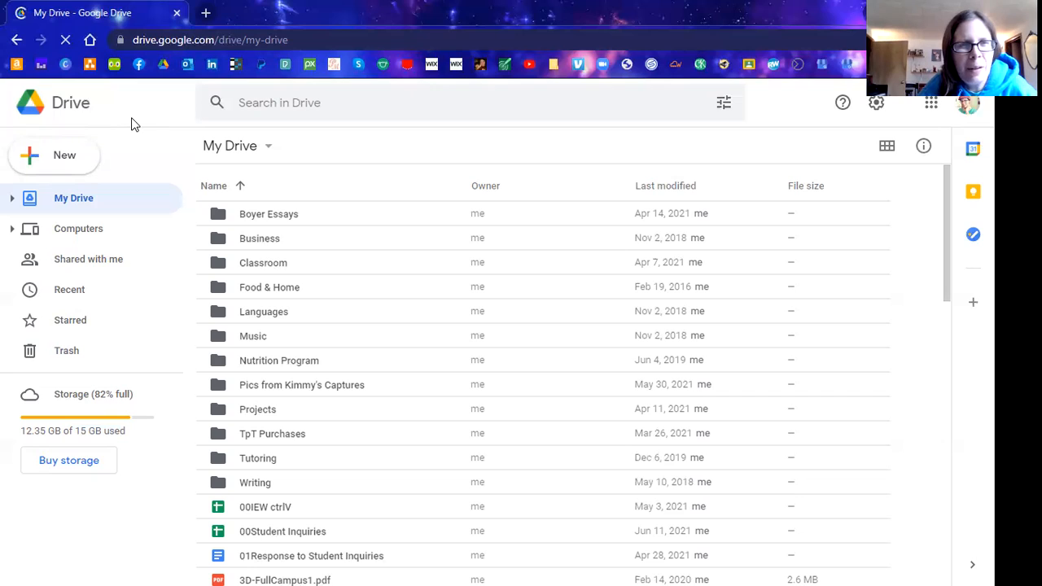
pyautogui.click(32, 160)
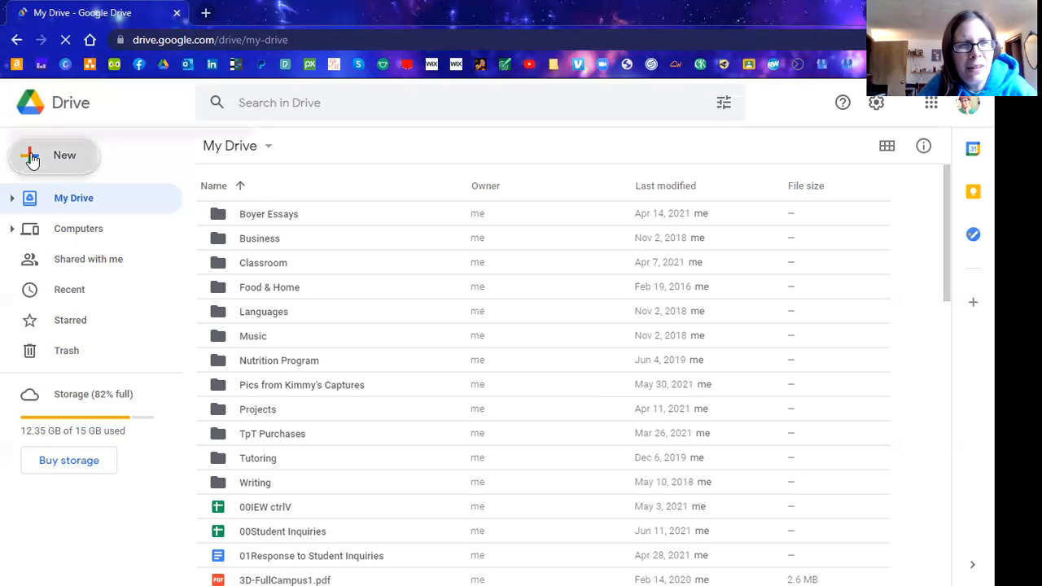
pyautogui.click(135, 104)
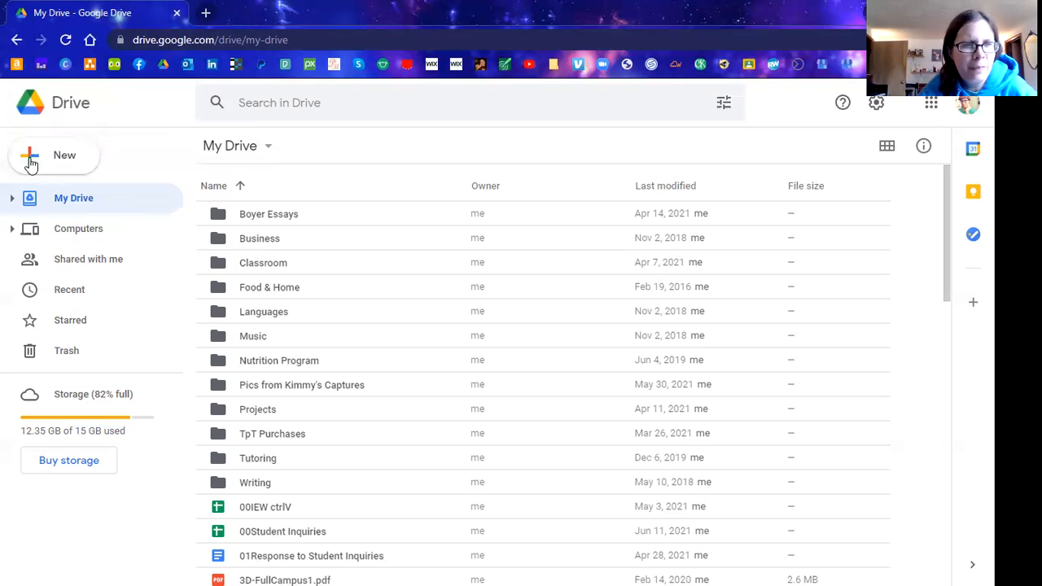
pyautogui.click(30, 163)
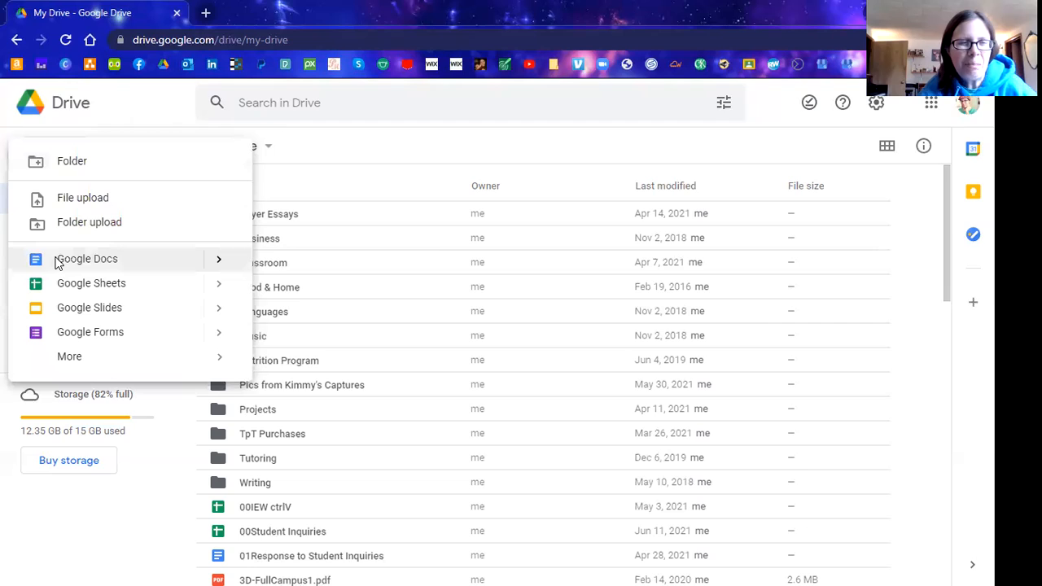
# Choose Google Docs from the New menu to start a blank Untitled document.
pyautogui.click(57, 260)
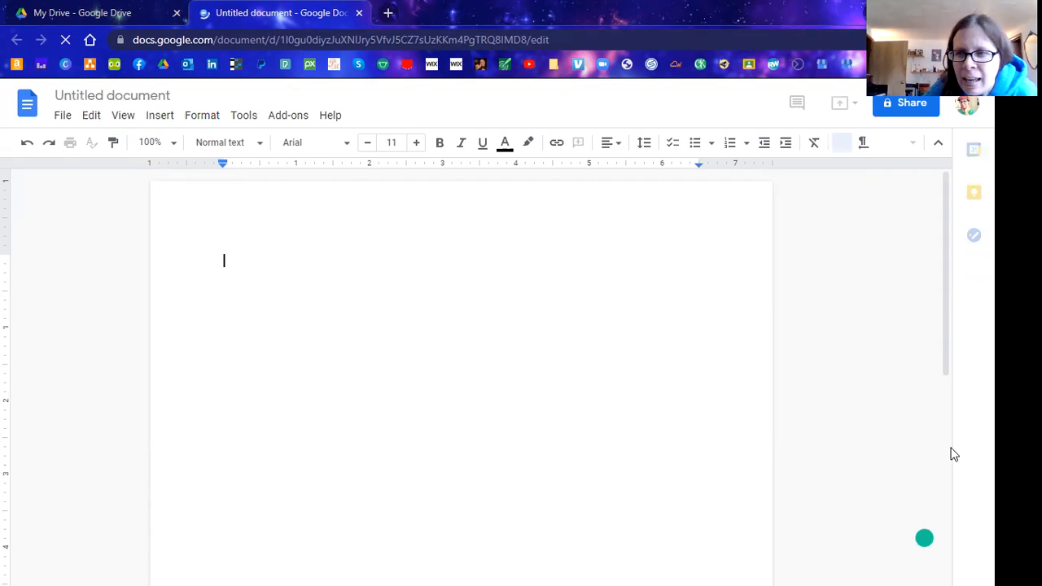
pyautogui.click(948, 500)
pyautogui.moveTo(944, 499); pyautogui.dragTo(944, 559)
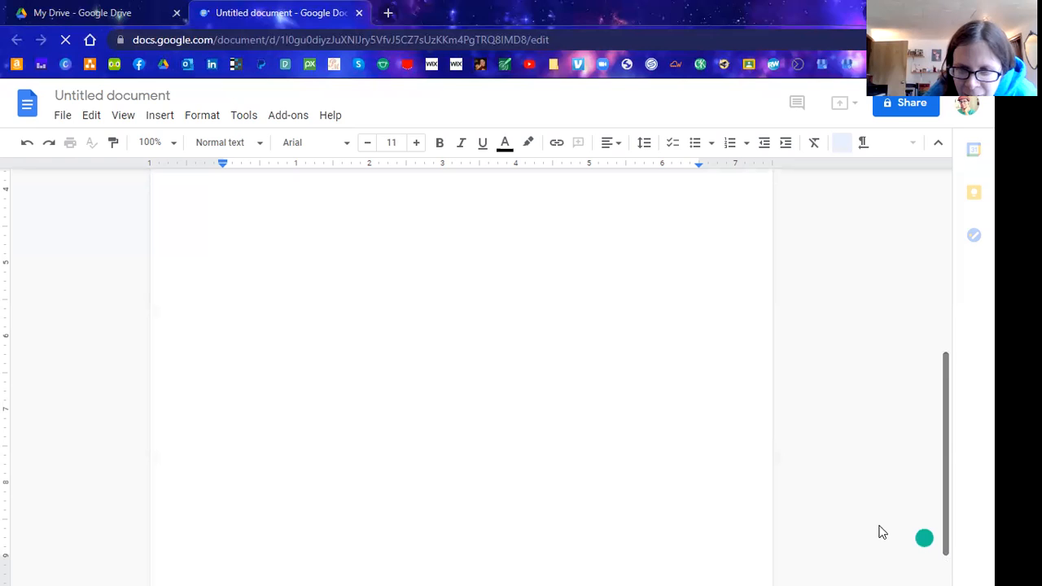
pyautogui.scroll(-1, 883, 531)
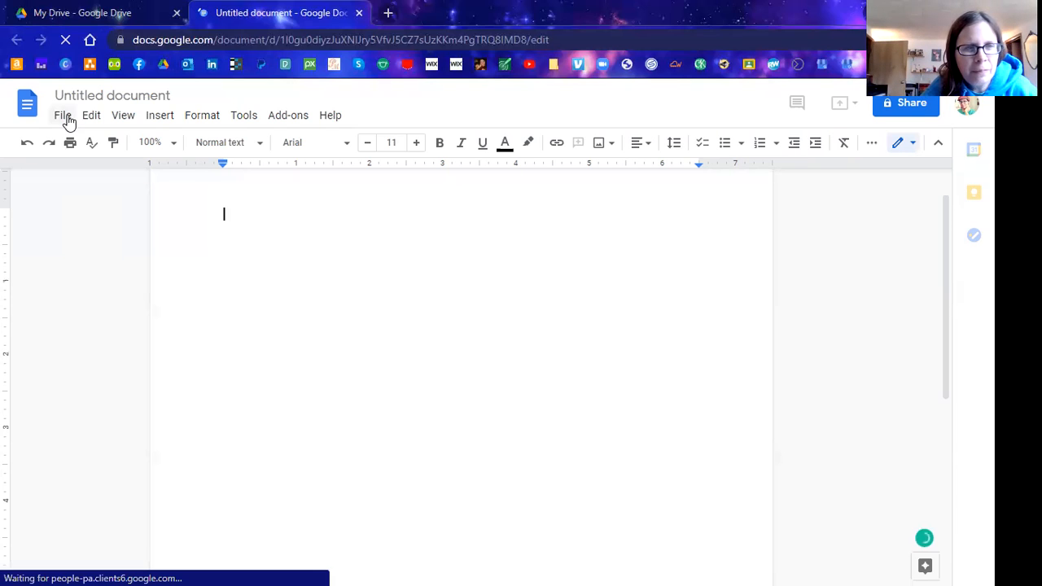
# Open Page setup from the File menu of the blank document.
pyautogui.click(64, 116)
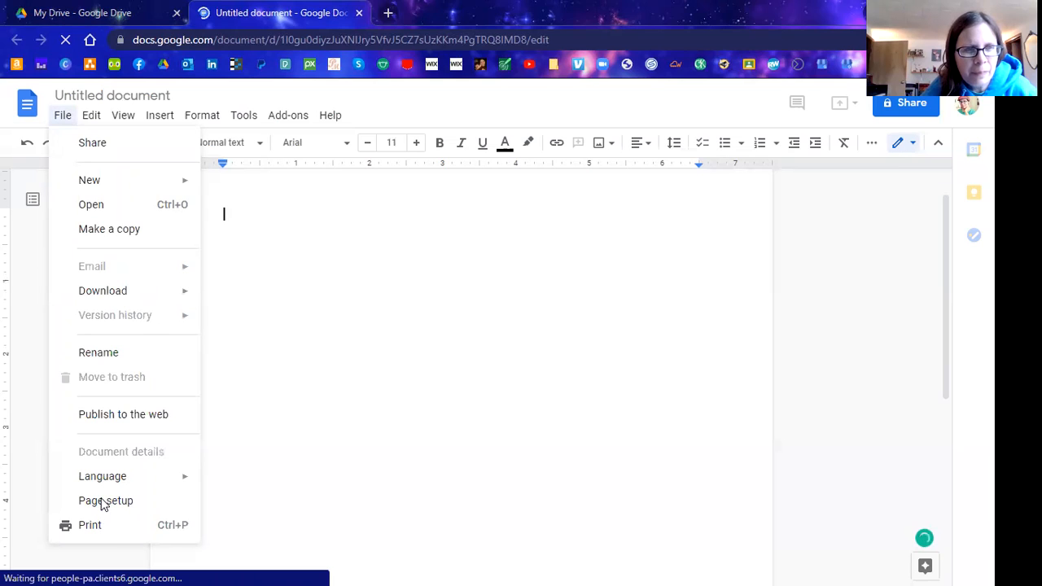
pyautogui.click(104, 504)
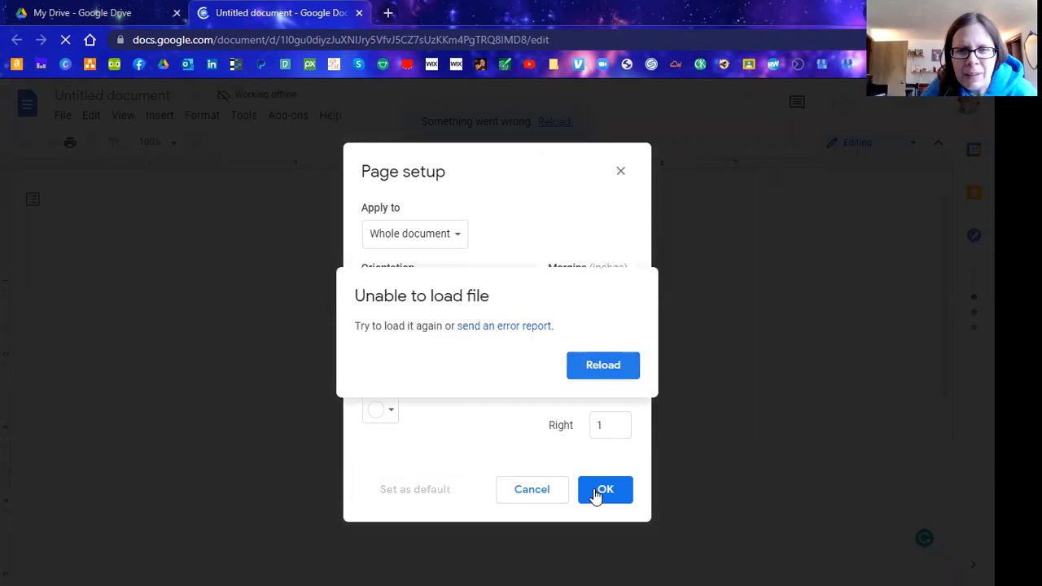
# Confirm Page setup with OK and reload the document from the 'Unable to load file' error.
pyautogui.click(590, 368)
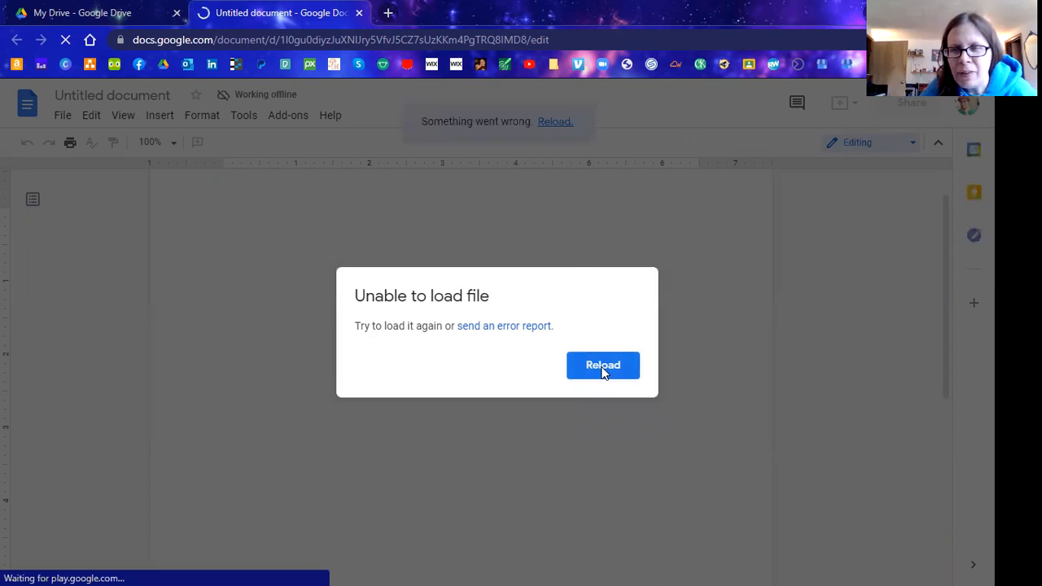
pyautogui.click(603, 367)
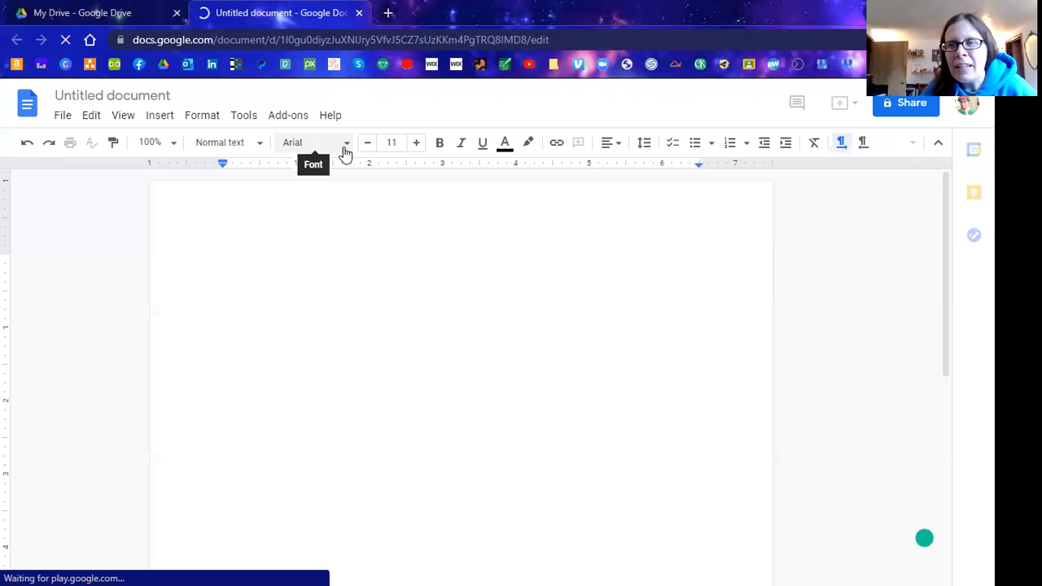
# Set the font size to 12 and the line spacing to double.
pyautogui.click(417, 145)
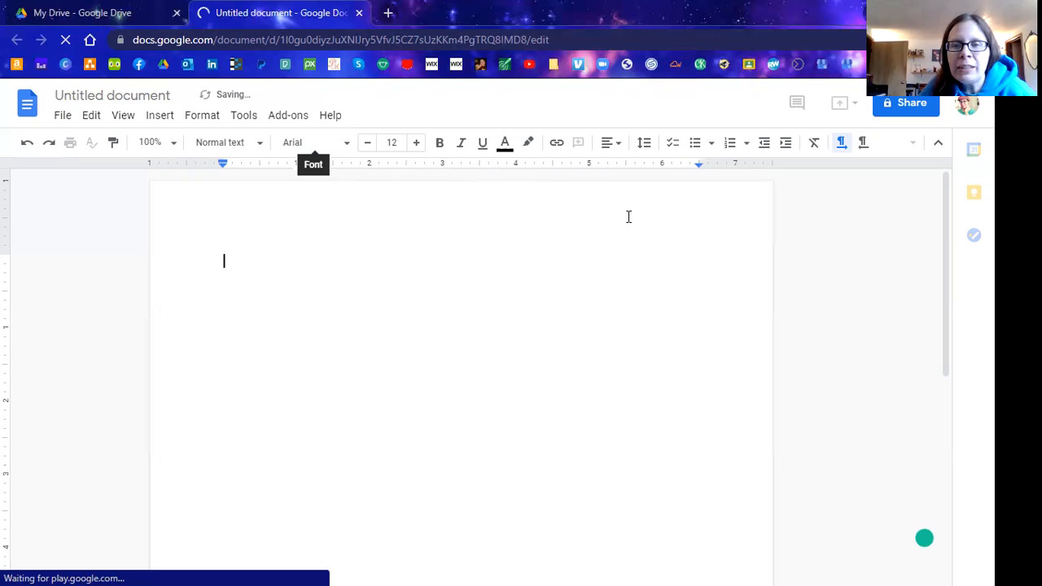
pyautogui.click(644, 145)
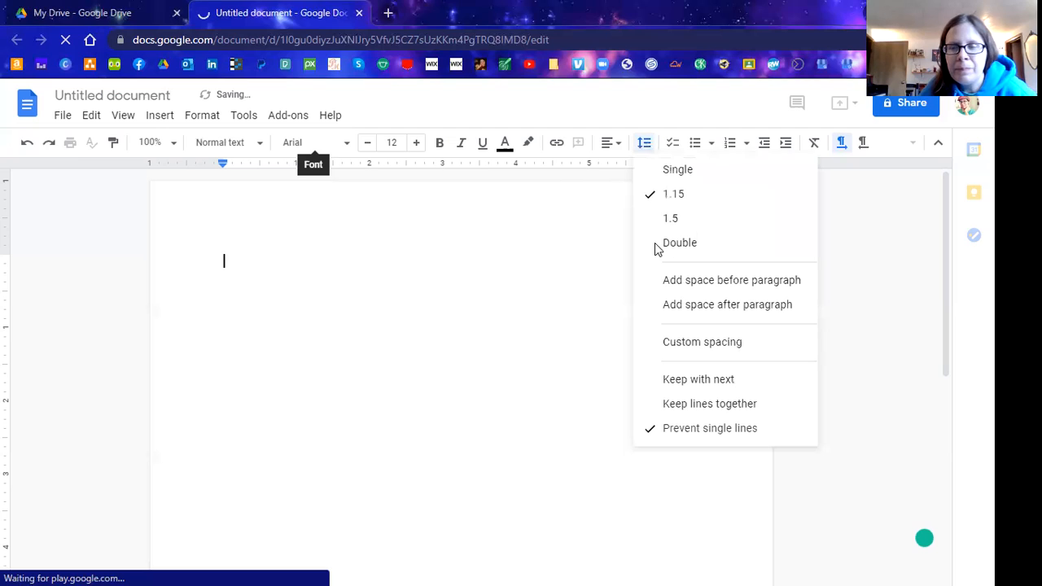
pyautogui.click(654, 243)
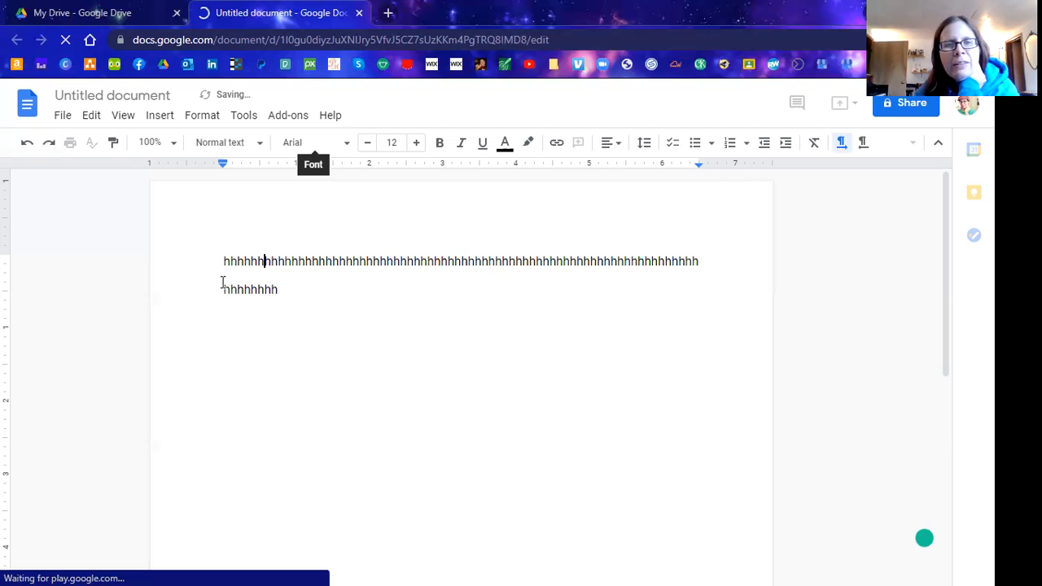
# Add a new line of 'jjjjjjjjjj' beneath the second line of h's.
pyautogui.click(283, 289)
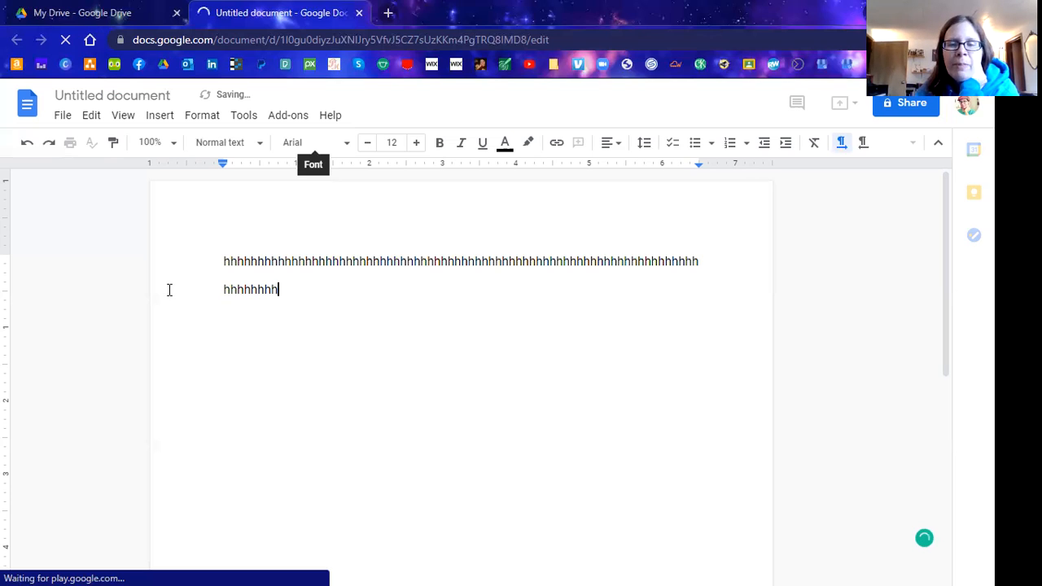
pyautogui.press('Return')
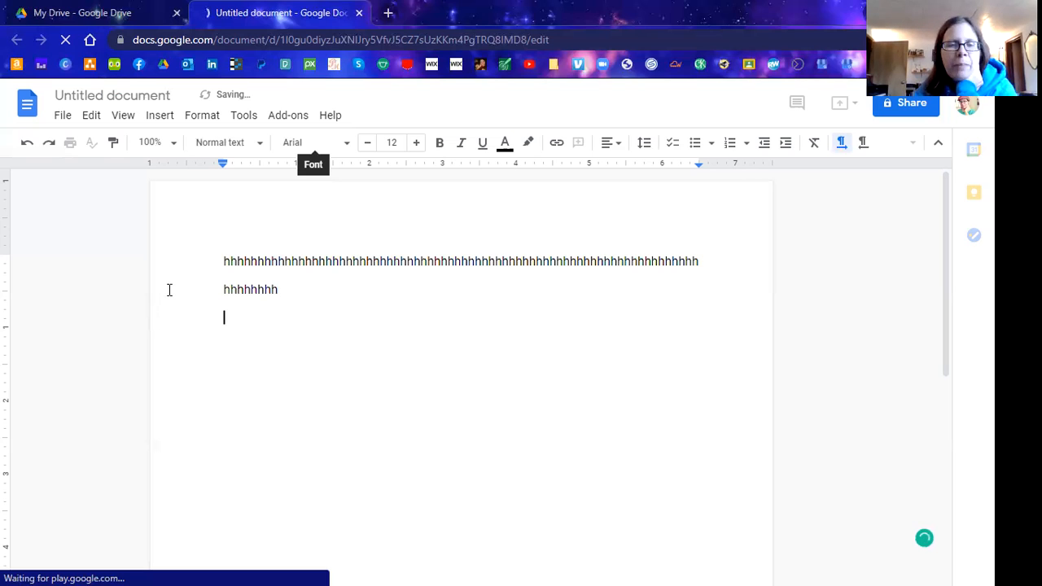
pyautogui.write('jjjjjjjjjj')
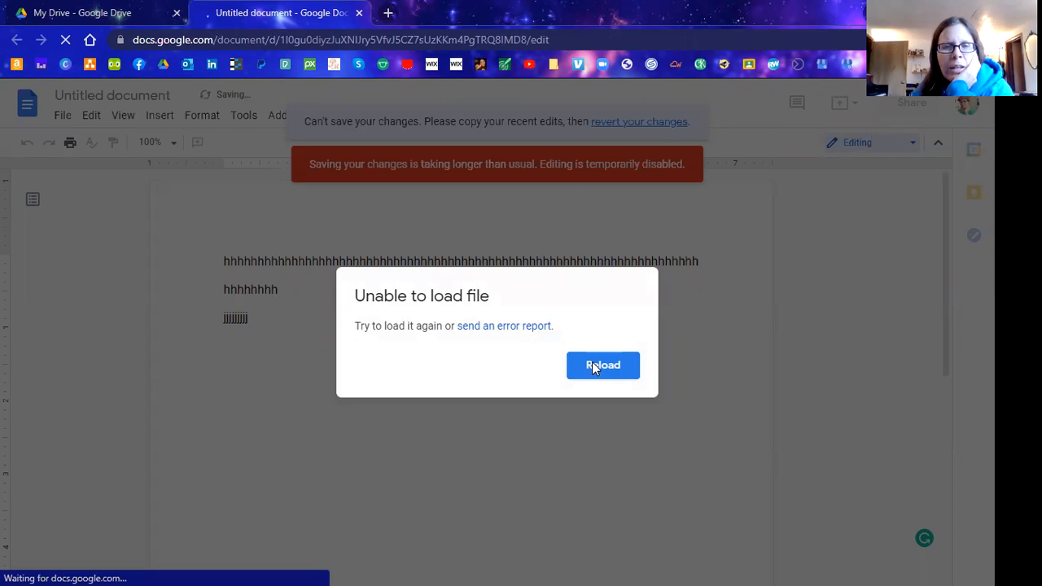
# Reload from the load error, cancel the browser's 'Reload site?' prompt, then retry Reload.
pyautogui.click(592, 368)
pyautogui.click(619, 132)
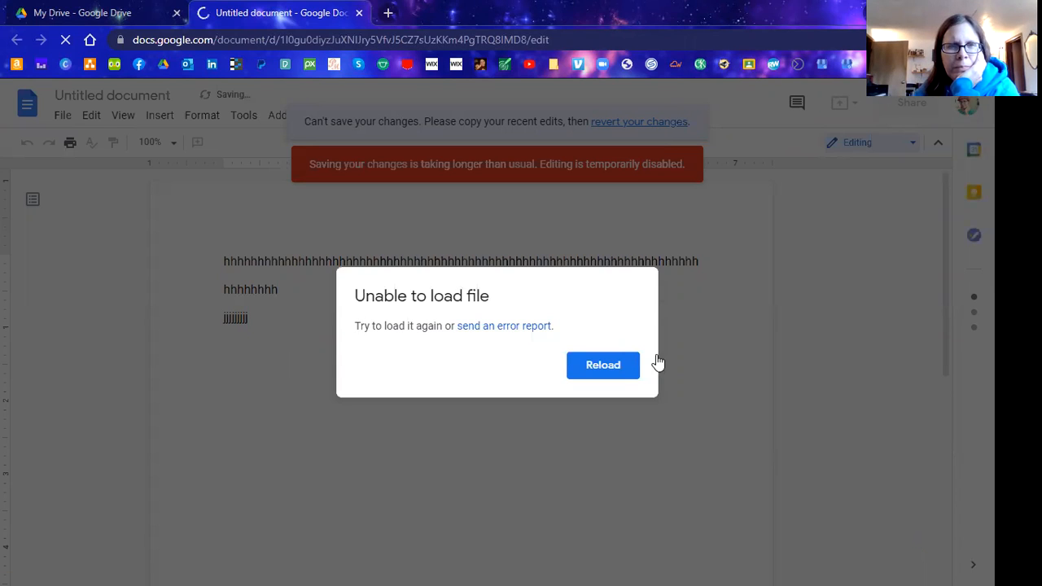
pyautogui.click(613, 373)
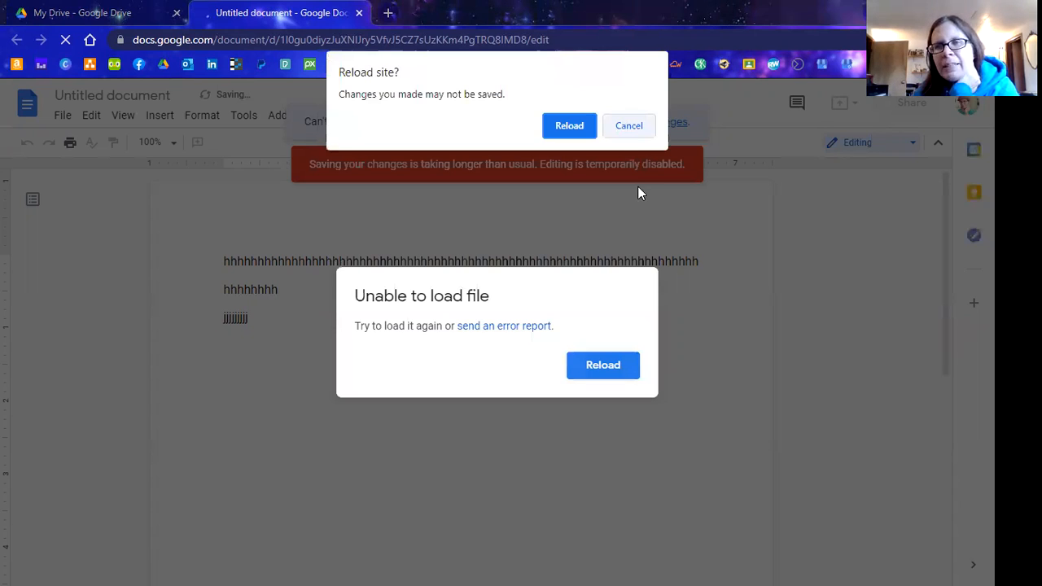
# Dismiss the browser's 'Reload site?' prompt with Escape.
pyautogui.press('Escape')
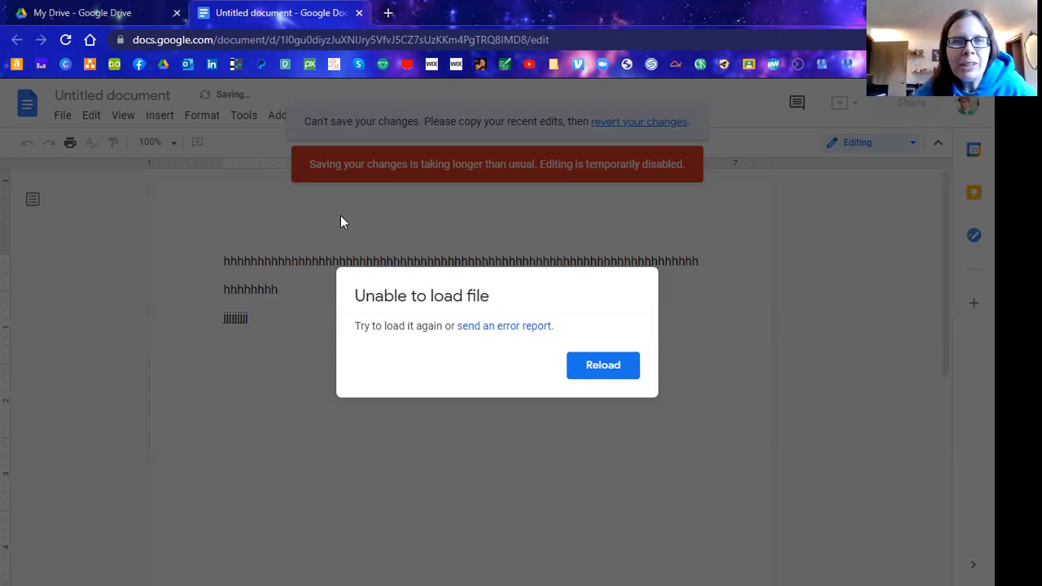
# Switch to the My Drive tab, then back to the Untitled document tab.
pyautogui.click(147, 14)
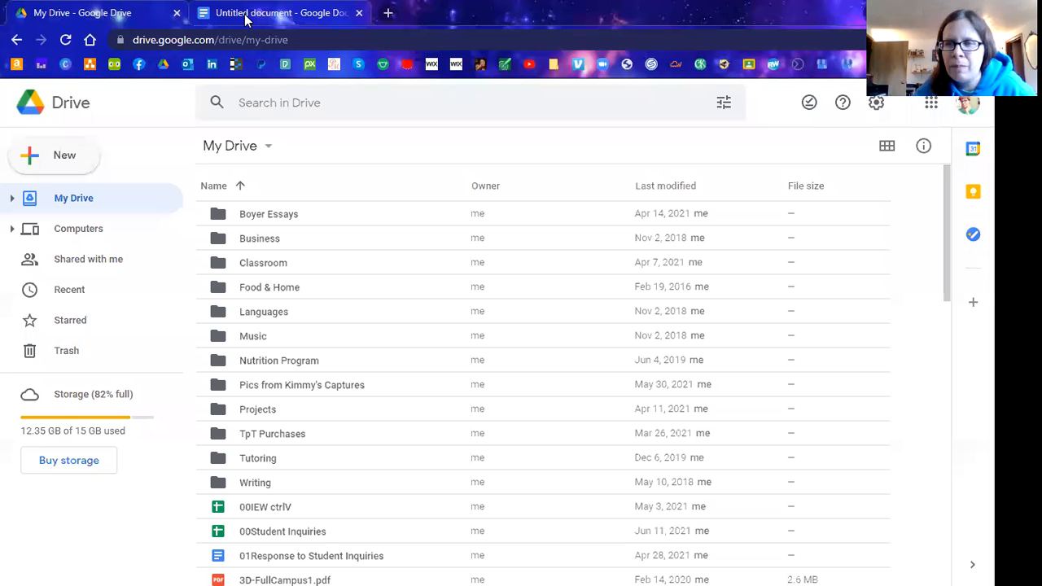
pyautogui.click(245, 15)
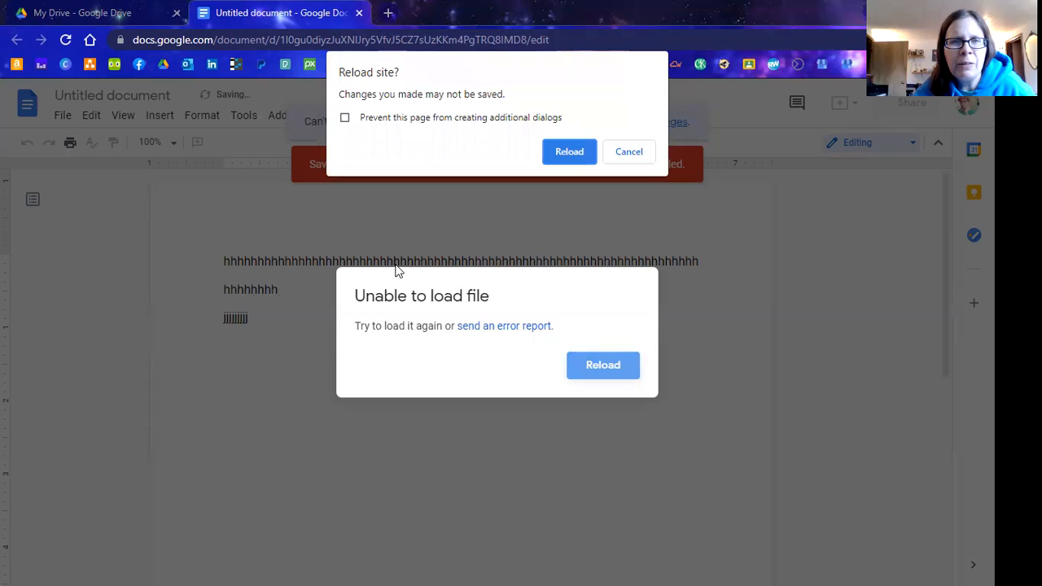
# Accept Reload in the 'Reload site?' prompt with Enter.
pyautogui.press('Return')
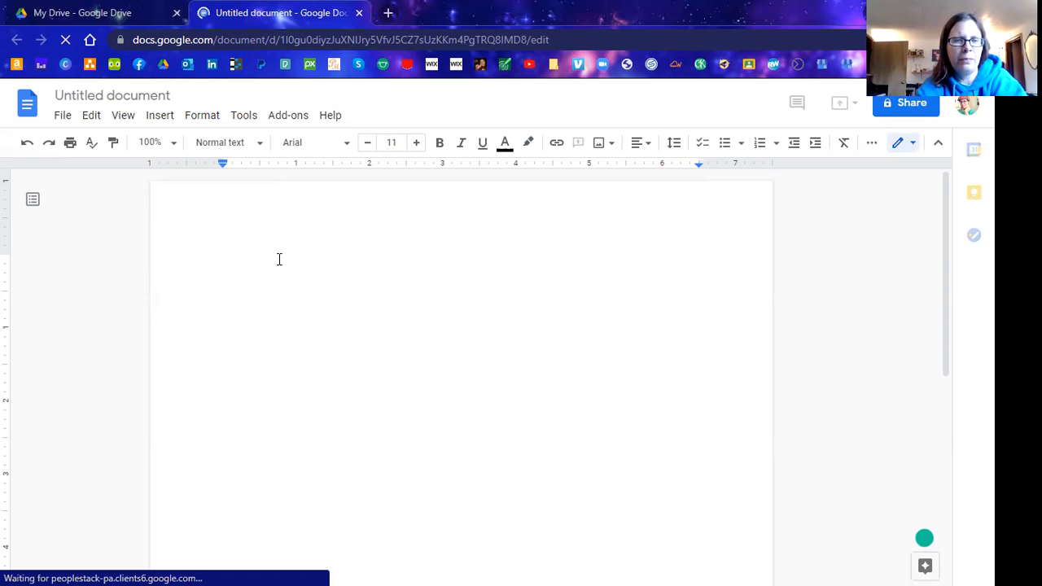
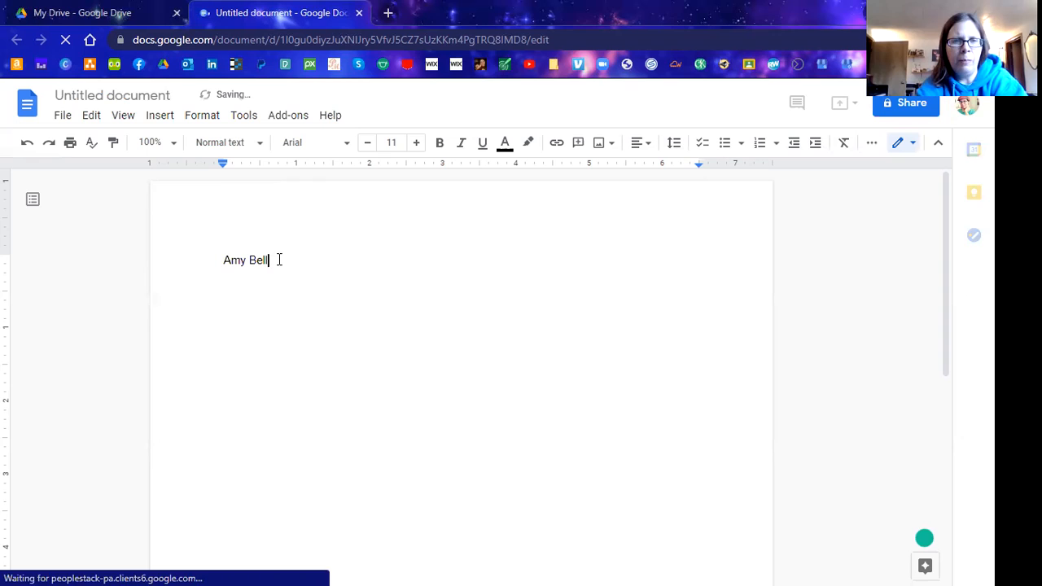
# Enter the student's name and the instructor's name on the first two lines.
pyautogui.press('Return')
pyautogui.press('Return')
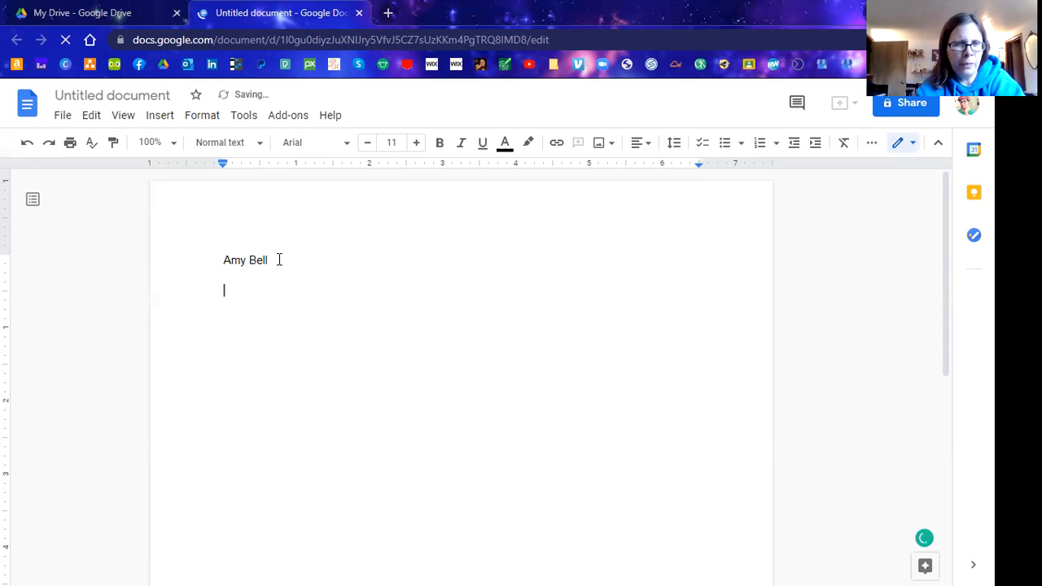
pyautogui.write('Dr. Judd')
pyautogui.press('Return')
pyautogui.press('Return')
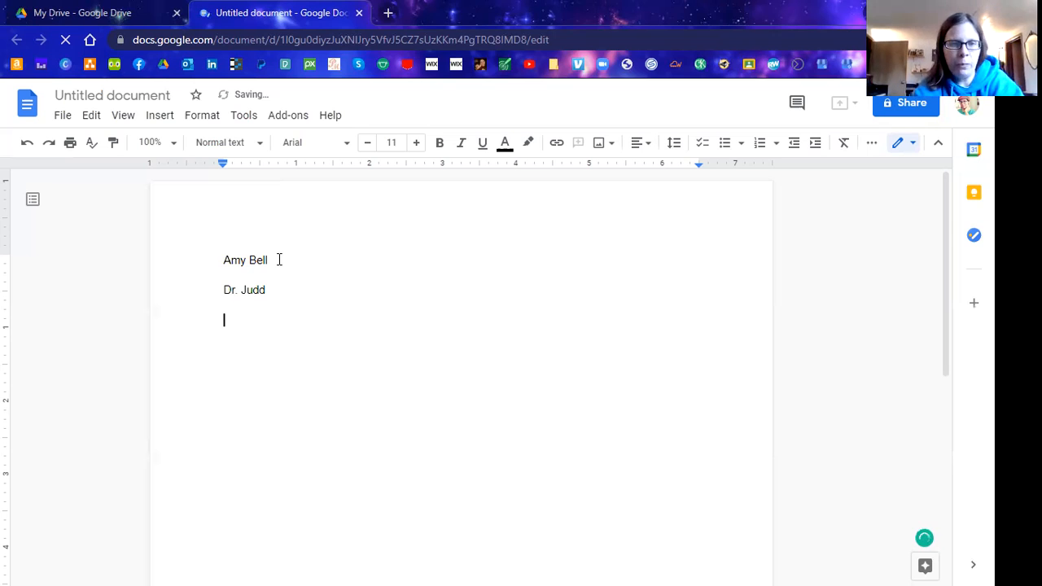
# Add 'IEW' and '28 June 2021' on the next lines, fixing typos, then start a new line.
pyautogui.write('SSS1C')
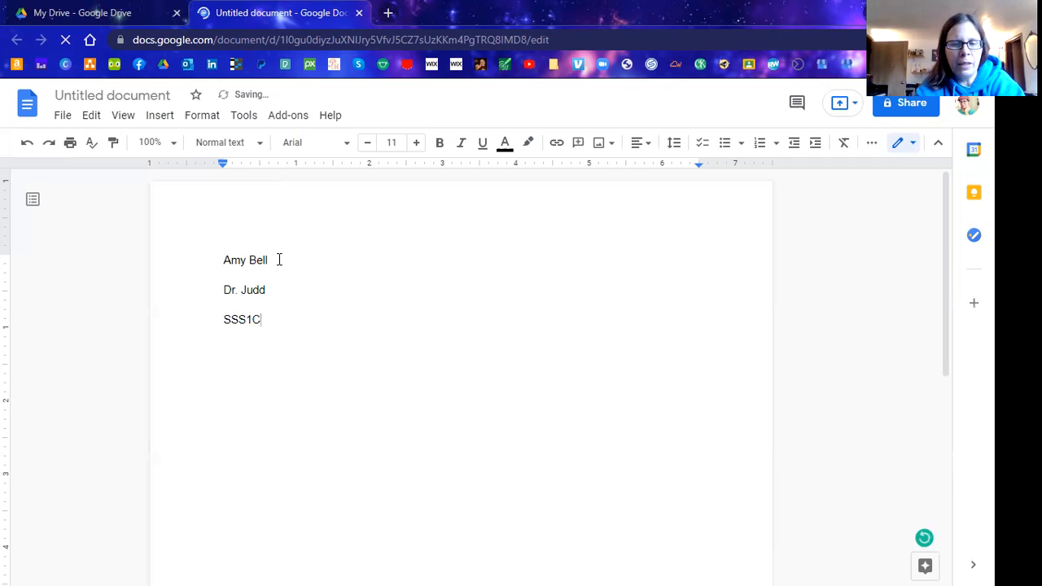
pyautogui.press('BackSpace')
pyautogui.press('BackSpace')
pyautogui.press('BackSpace')
pyautogui.press('BackSpace')
pyautogui.press('BackSpace')
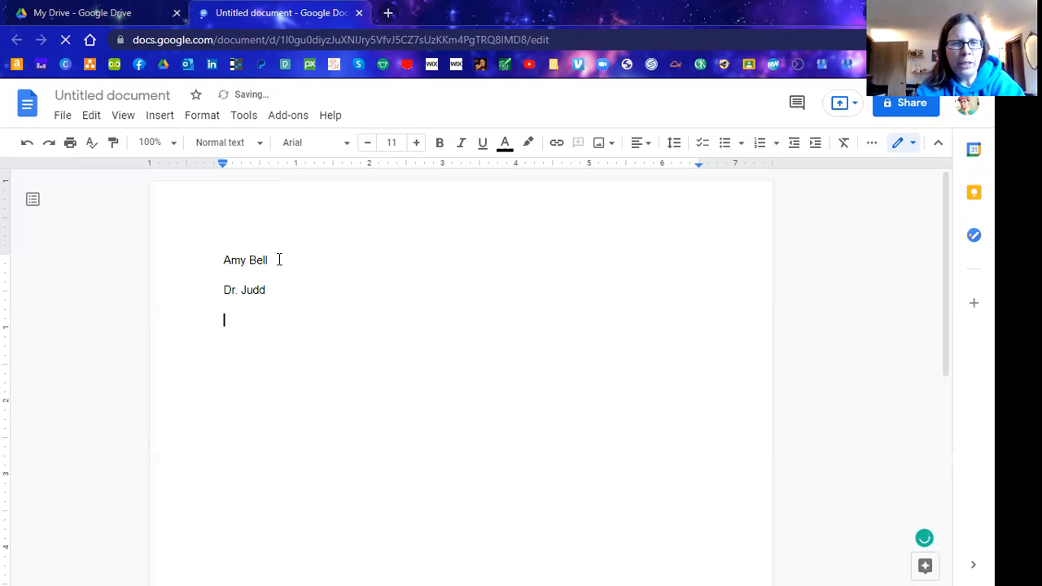
pyautogui.write('lew')
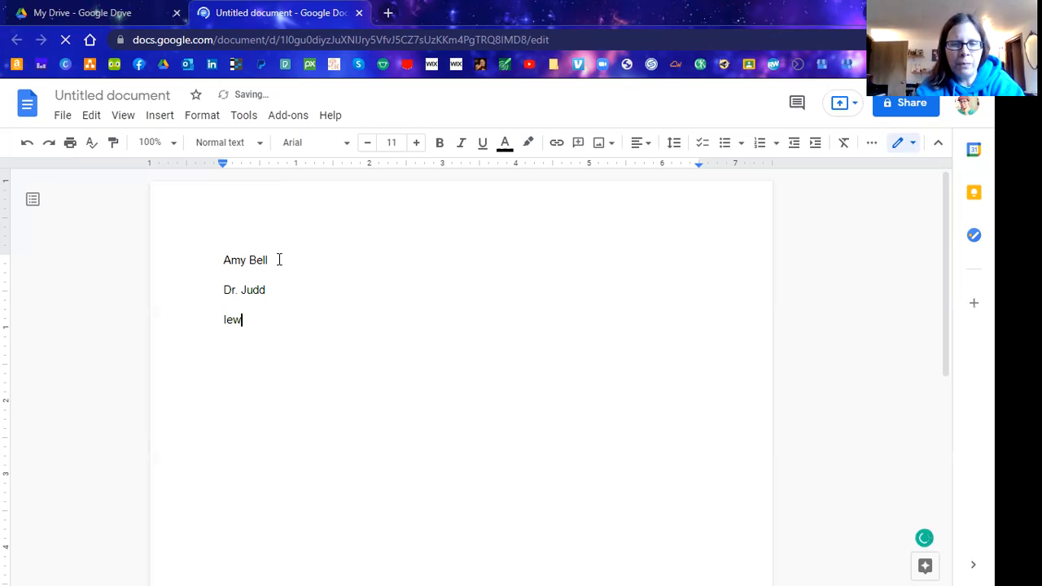
pyautogui.press('BackSpace')
pyautogui.press('BackSpace')
pyautogui.write('ew')
pyautogui.press('BackSpace')
pyautogui.press('BackSpace')
pyautogui.write('EW')
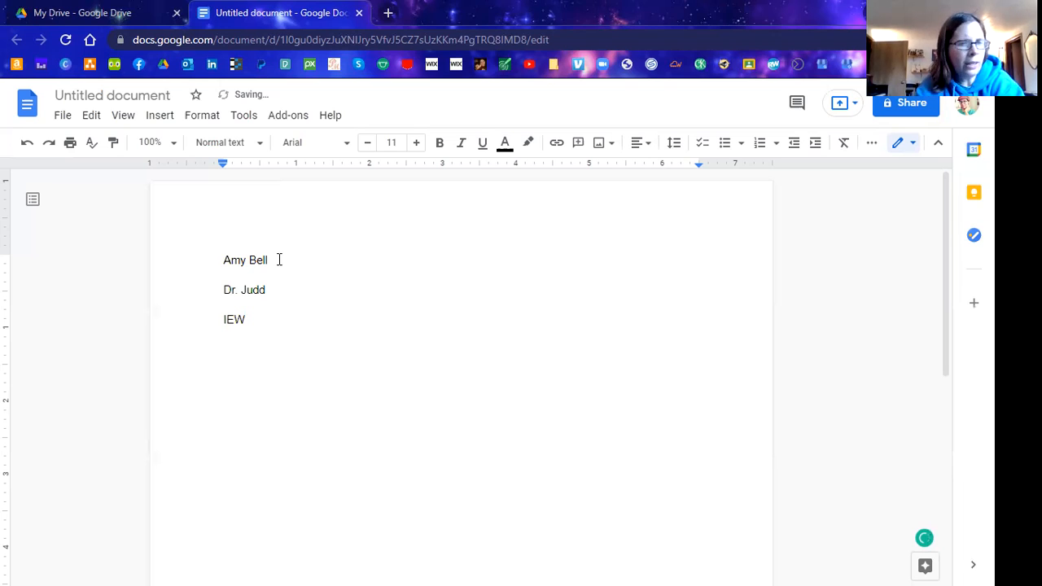
pyautogui.press('Return')
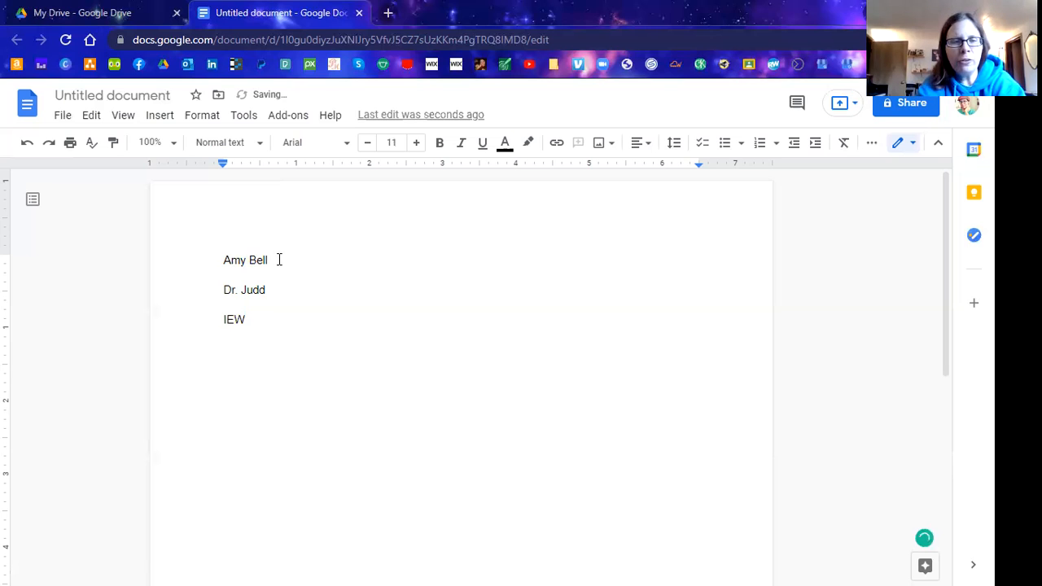
pyautogui.write('38')
pyautogui.press('BackSpace')
pyautogui.press('BackSpace')
pyautogui.write('28 June')
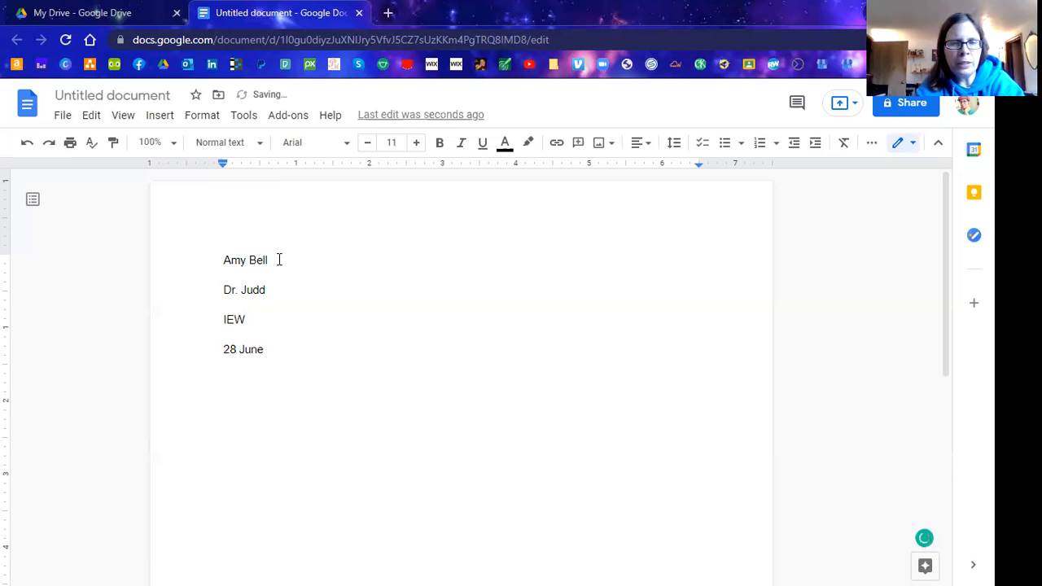
pyautogui.write(' 2021')
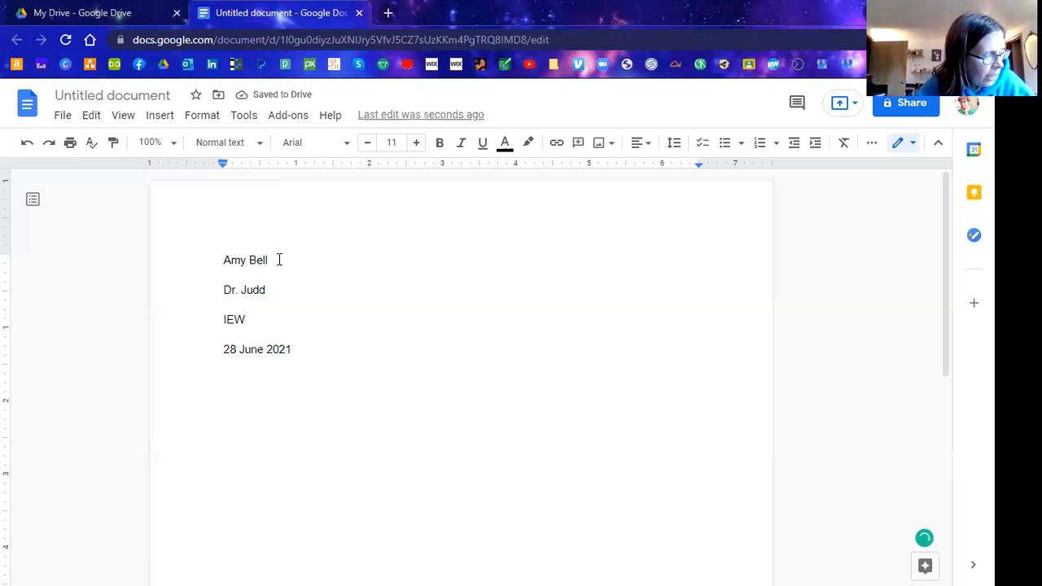
pyautogui.press('Return')
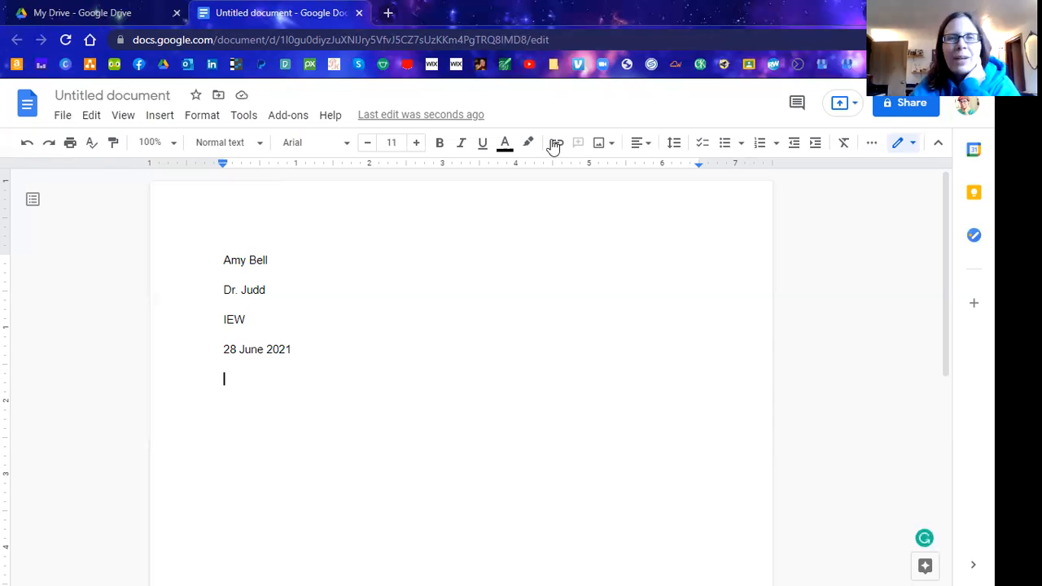
# Center the line below the date and type the title 'The Tortoise and the Hare'.
pyautogui.click(641, 148)
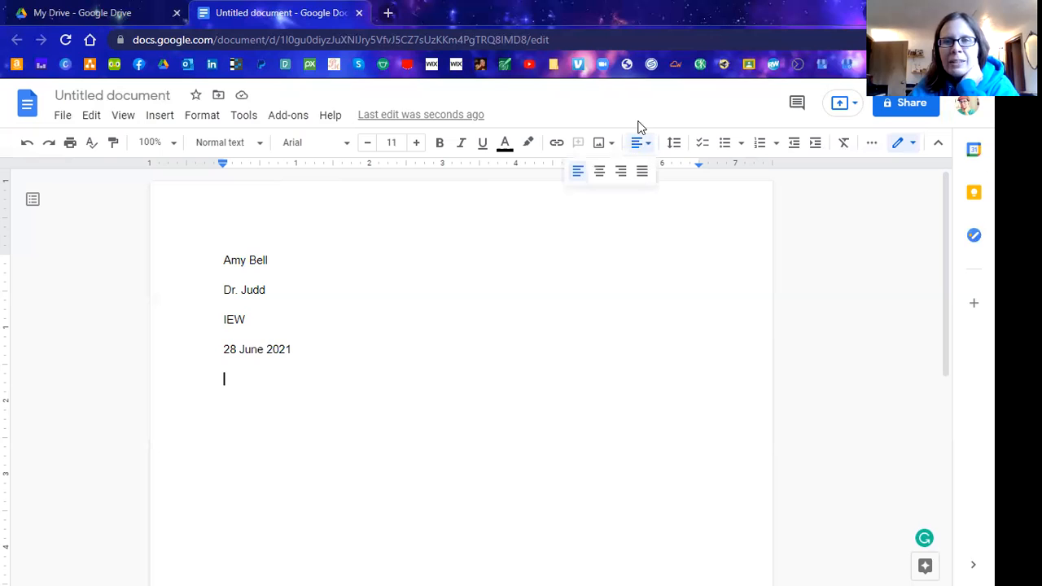
pyautogui.click(639, 145)
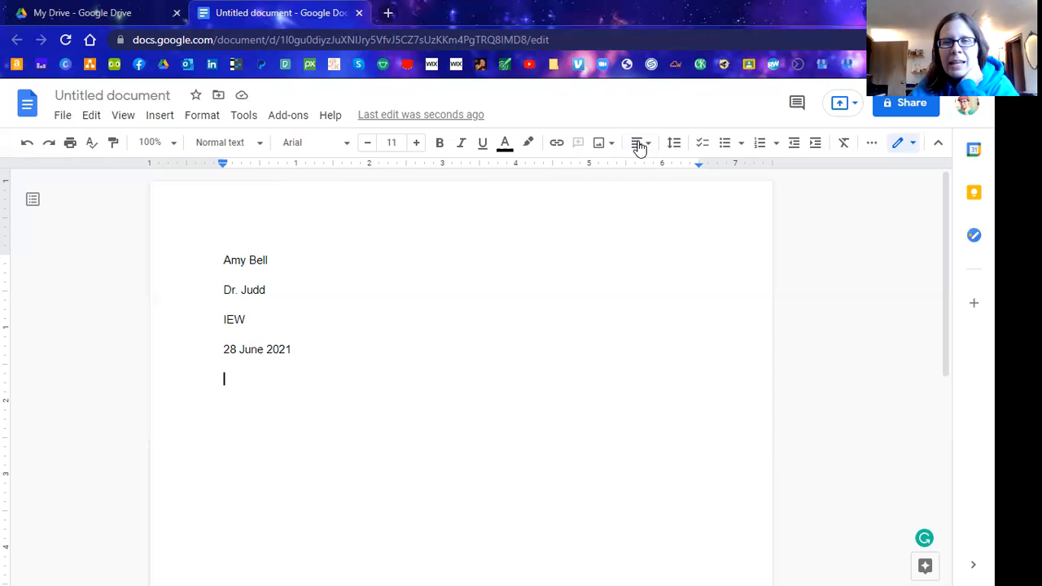
pyautogui.click(639, 144)
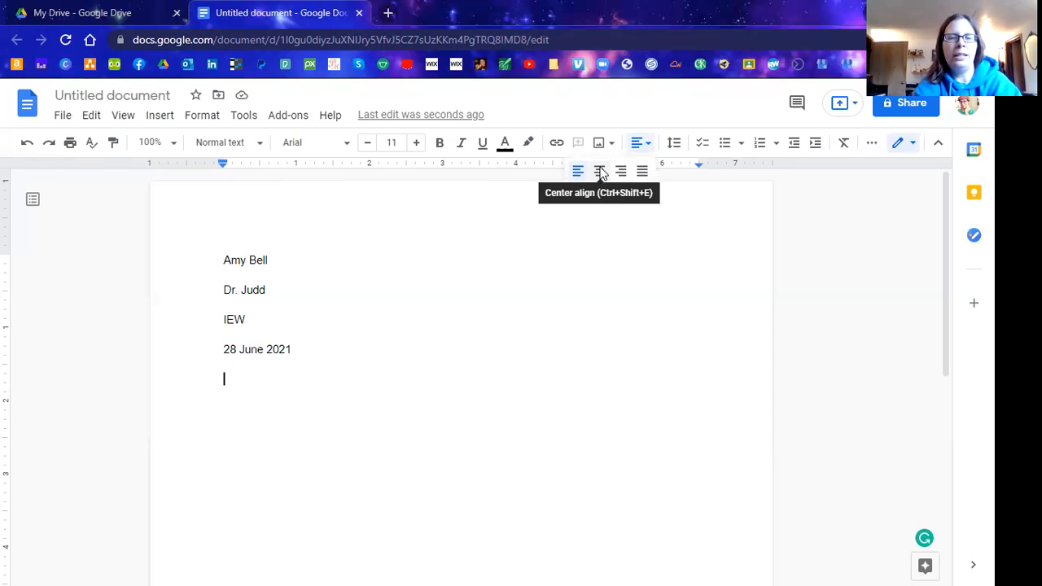
pyautogui.click(600, 171)
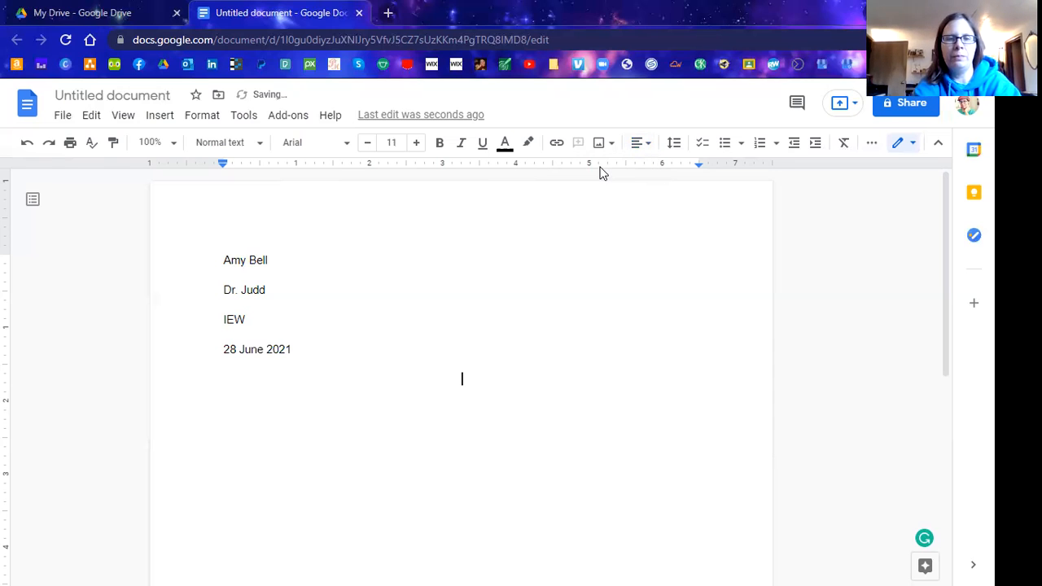
pyautogui.write('Title')
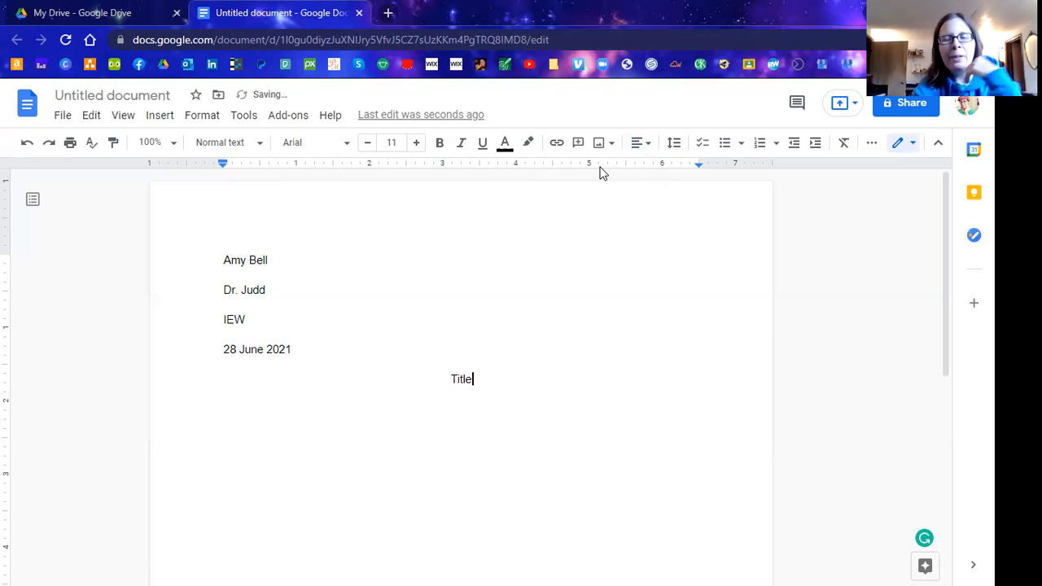
pyautogui.press('BackSpace')
pyautogui.press('BackSpace')
pyautogui.press('BackSpace')
pyautogui.press('BackSpace')
pyautogui.write('he Tort')
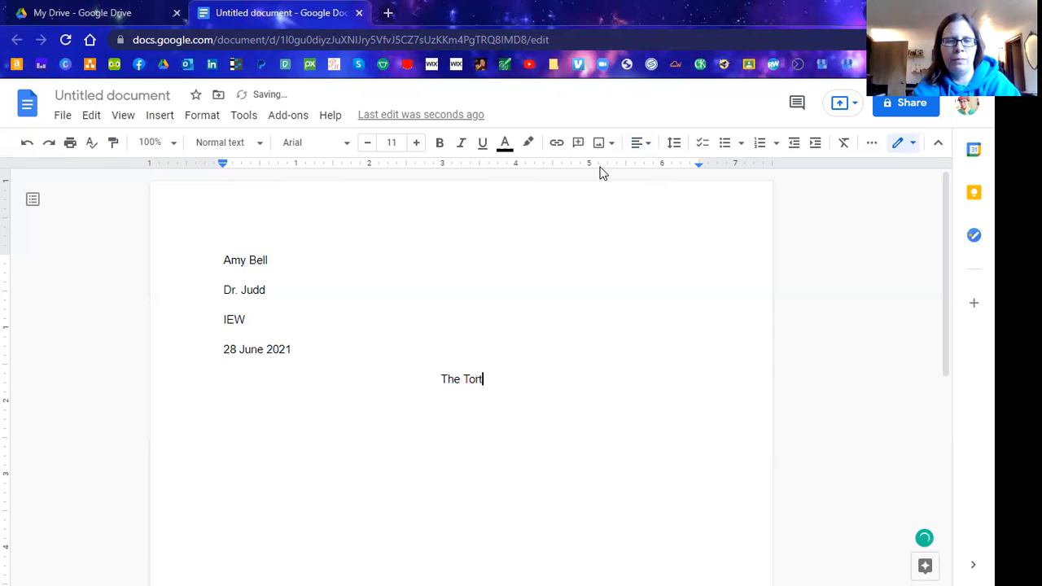
pyautogui.write('oise')
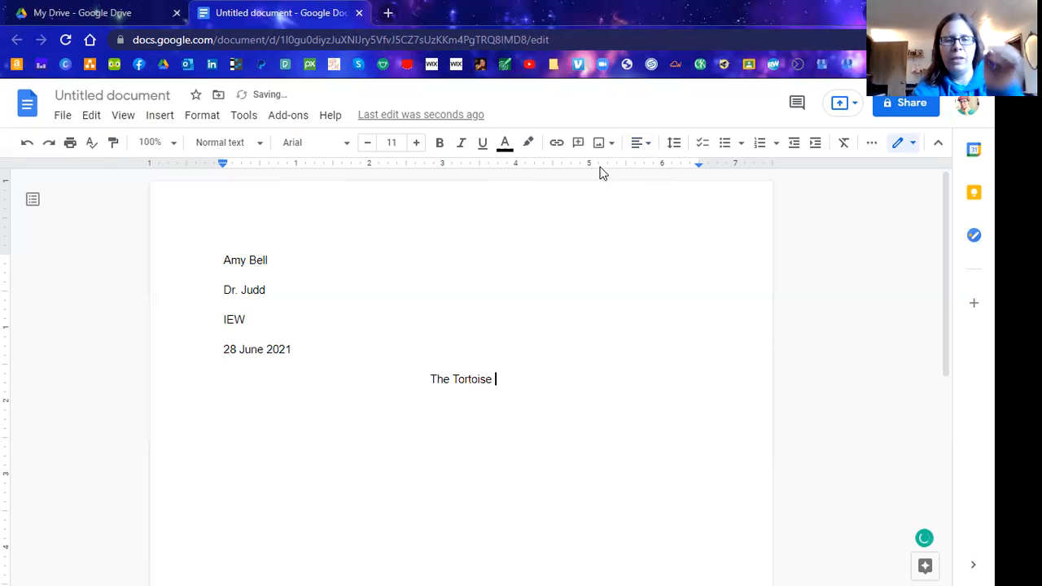
pyautogui.write(' and the Hare')
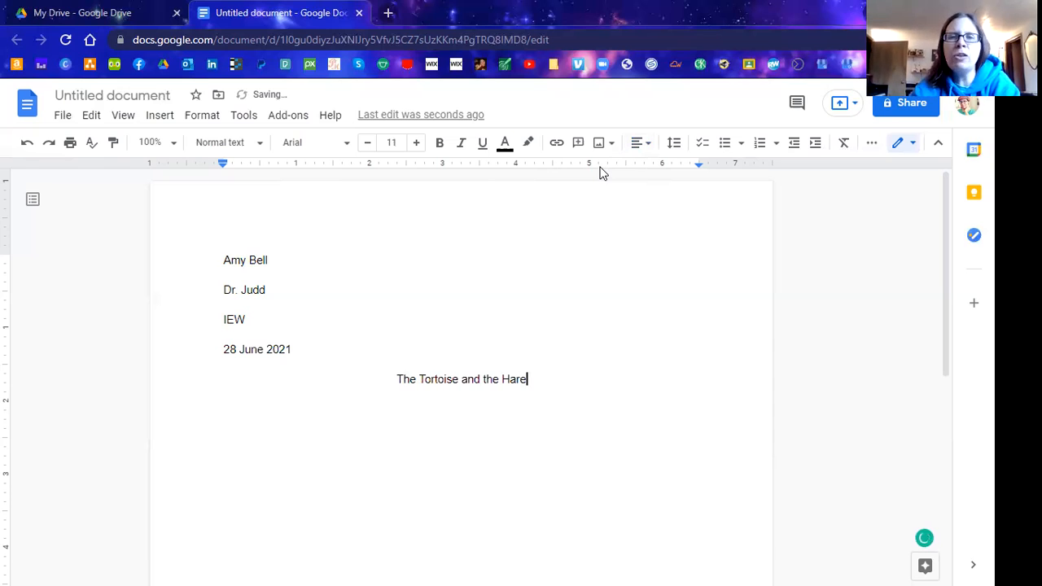
# Add a left-aligned line below the title filled with random placeholder characters.
pyautogui.press('Return')
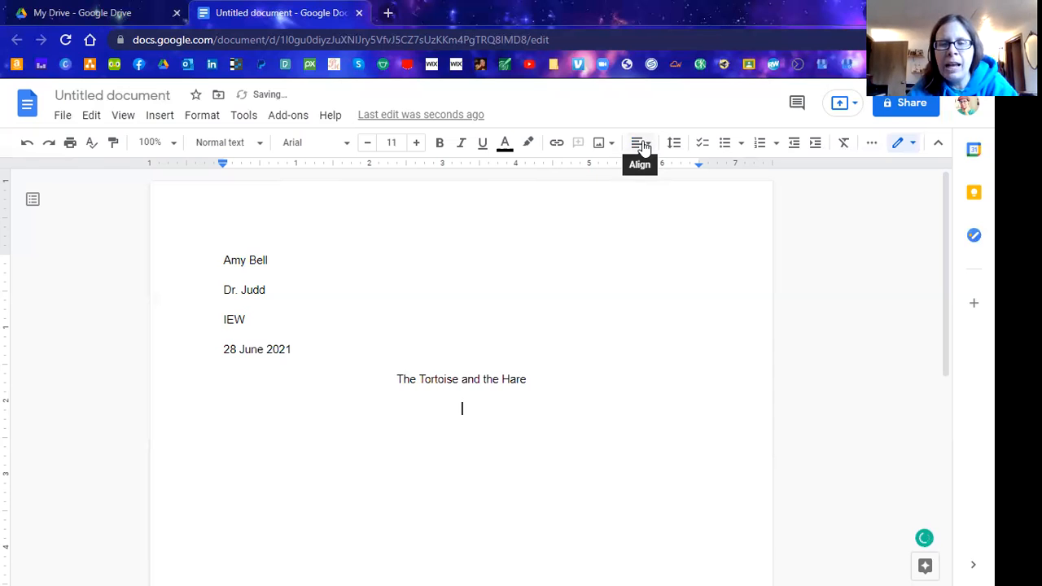
pyautogui.click(642, 145)
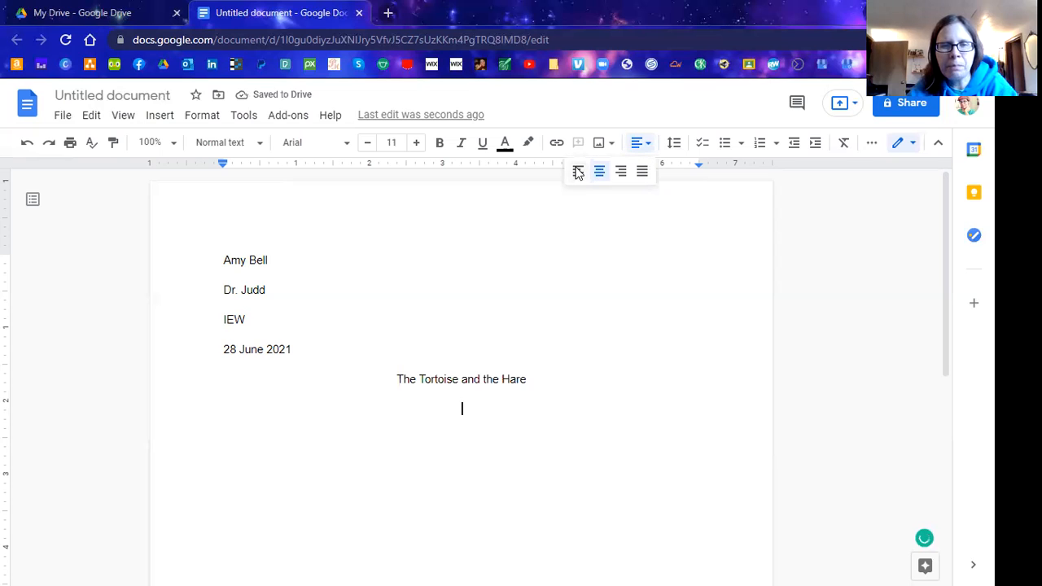
pyautogui.click(577, 173)
pyautogui.write('a')
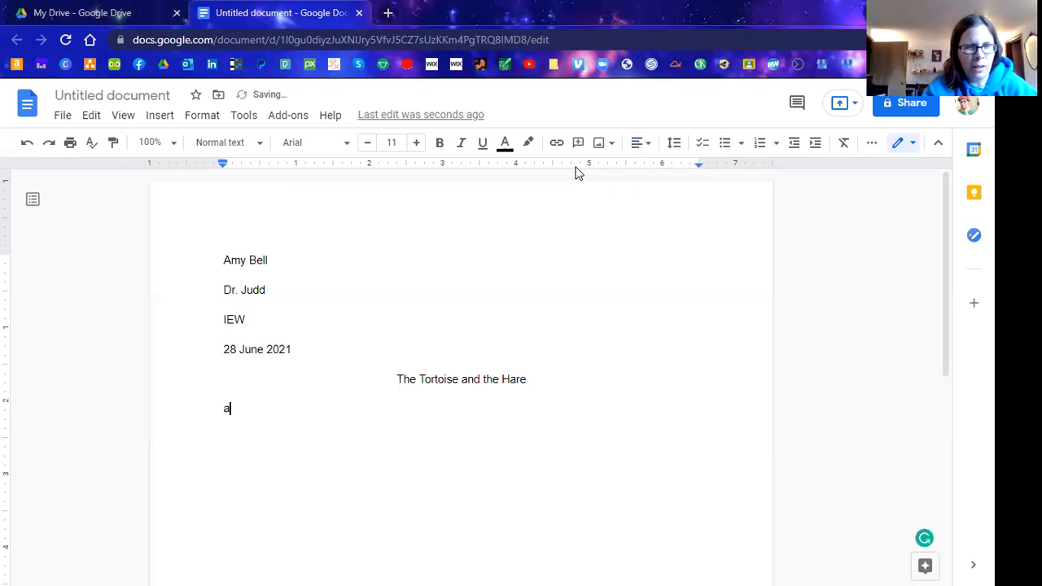
pyautogui.write('djfaklfld;fjalkjflkjfljfdlsjfak;l')
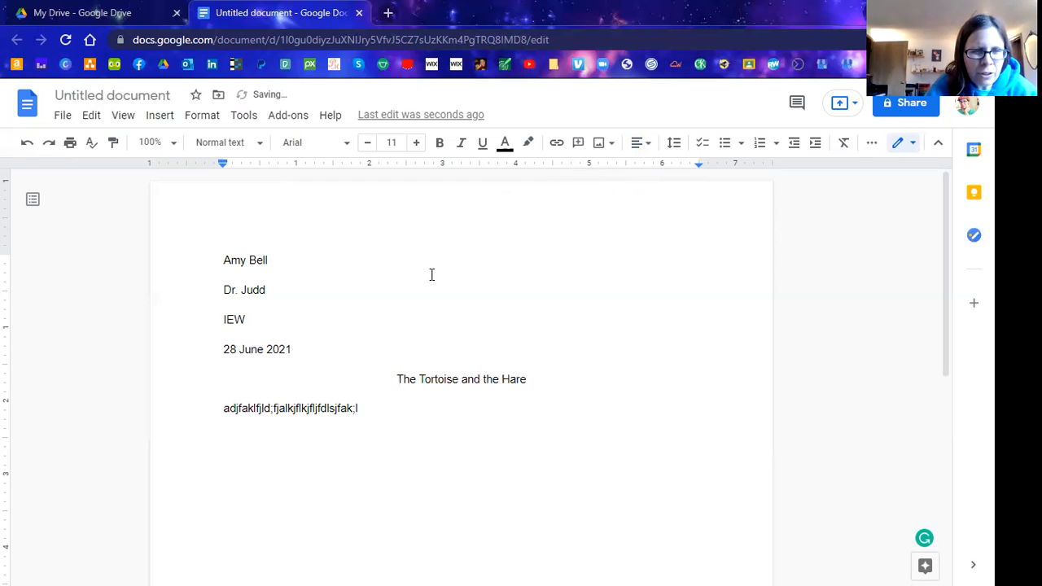
pyautogui.click(222, 410)
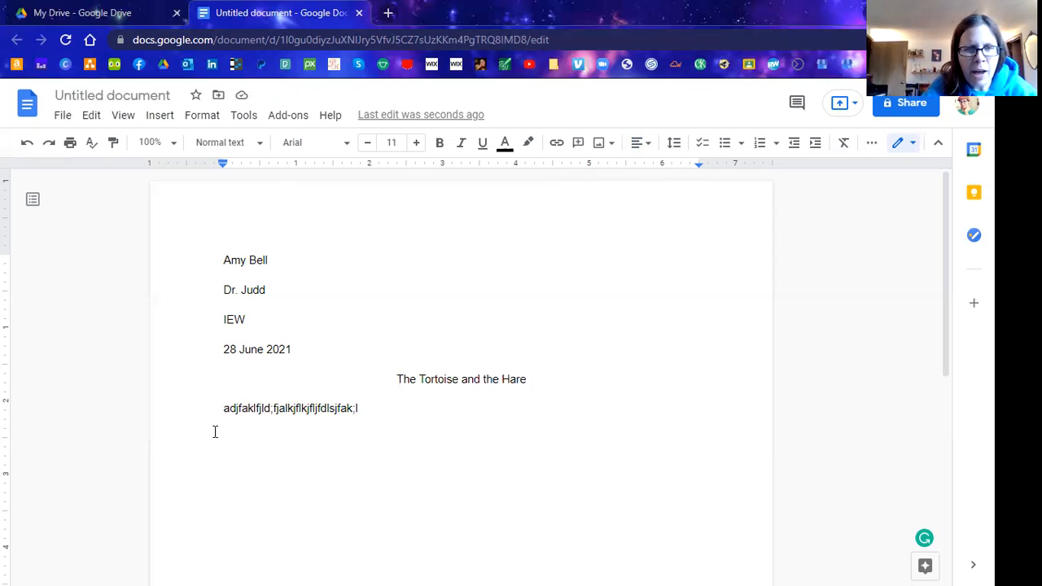
# Indent the body line with Tab and extend it with repeated n's over three lines.
pyautogui.press('Tab')
pyautogui.write('n')
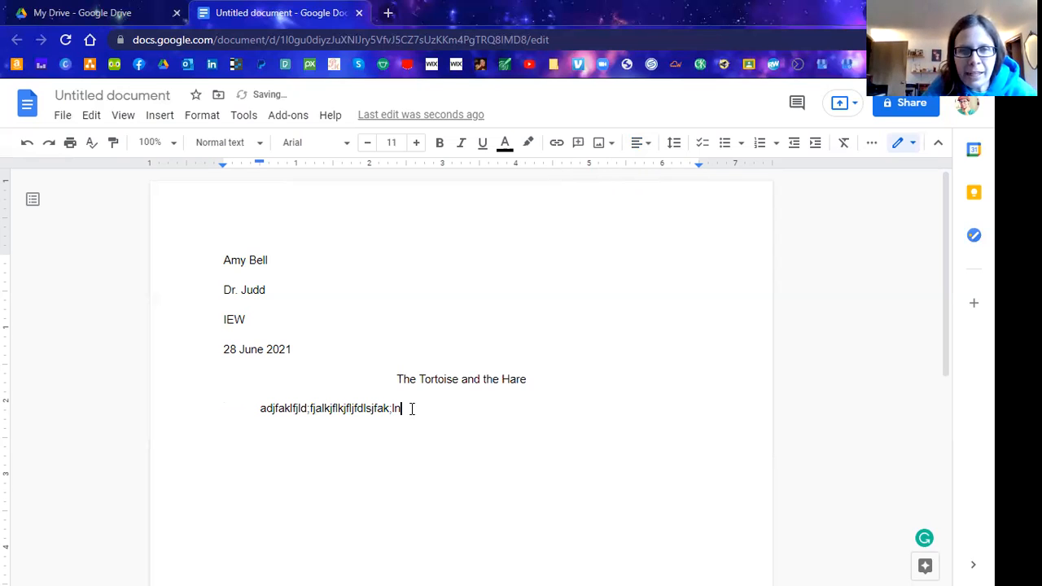
pyautogui.write('nnnnnnnnnnnnnnnnnnnnnnnnnnnnnnnnnnnnnnnnnnnnnnnnnnnnnnnnnnnnnnnnnnnnnnnnnnnnnnnnnnnnnnnnnnnnnnnnnnnnnnnnnnnnnnnnnnnnnnnnnnnnnnnnnnnnnnnnnnnn')
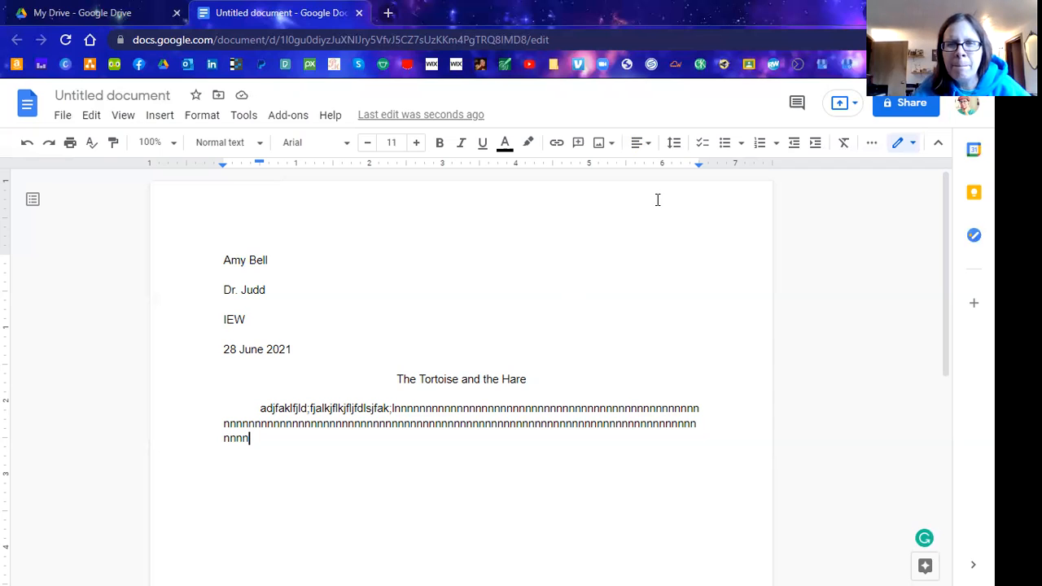
# Type the student's surname into the page header and right-align it.
pyautogui.doubleClick(657, 199)
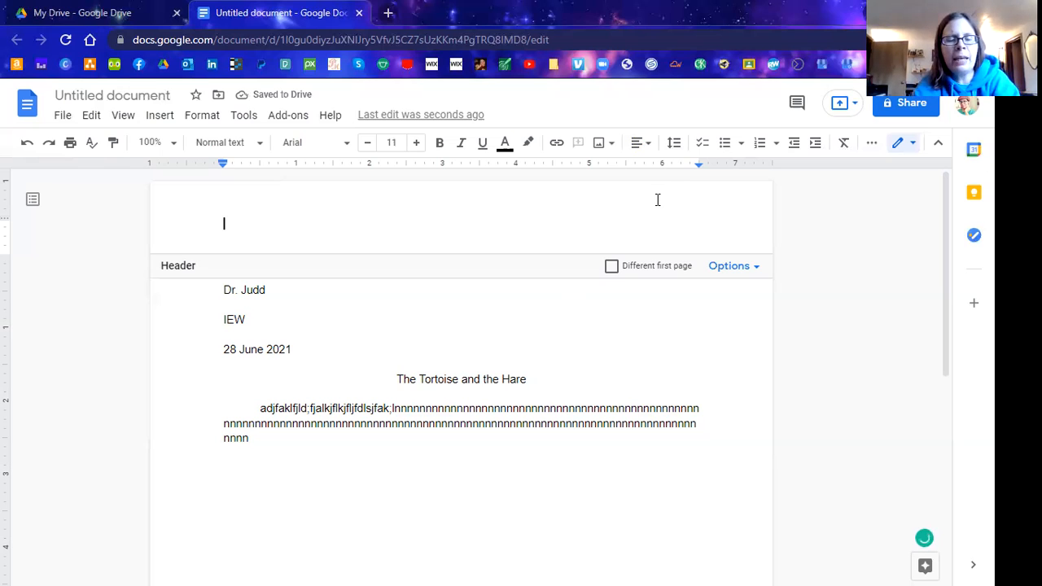
pyautogui.write('Bell')
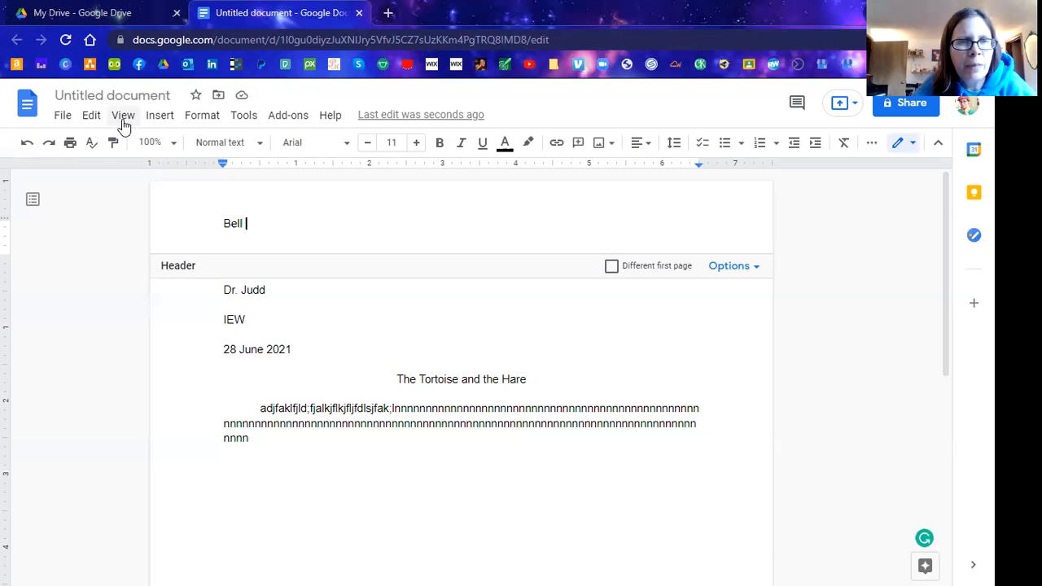
pyautogui.press('BackSpace')
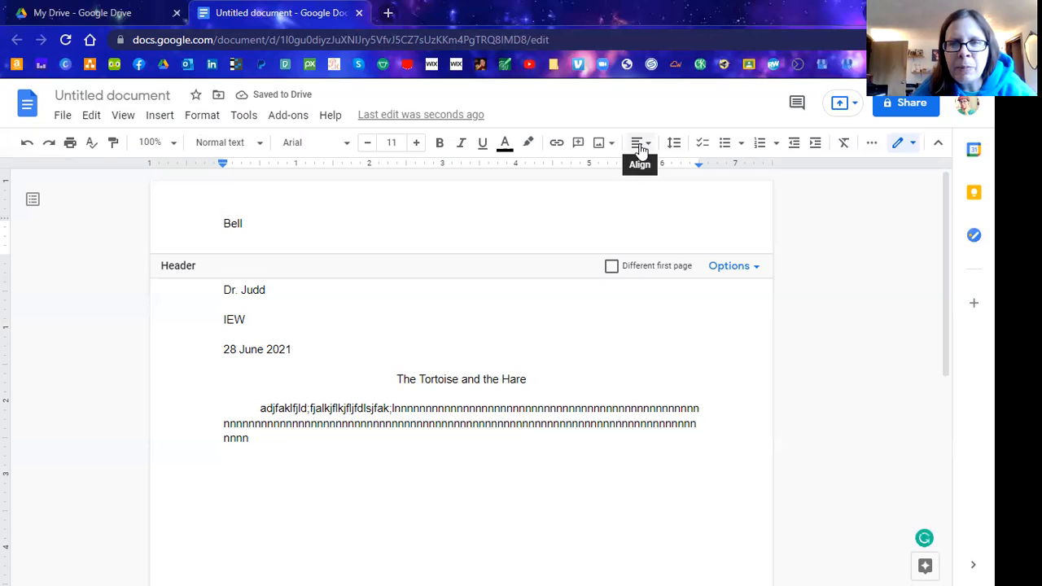
pyautogui.click(641, 145)
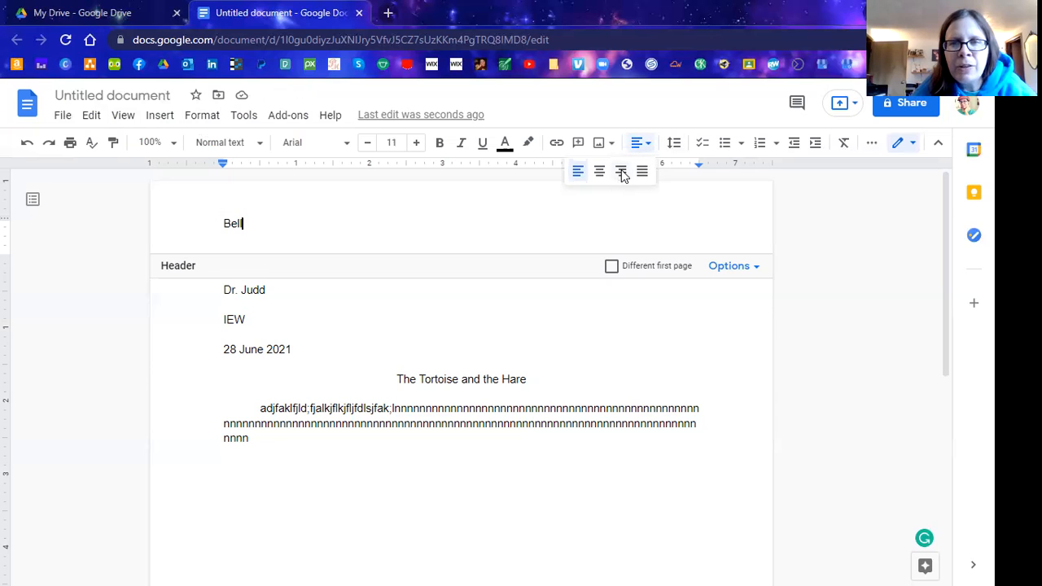
pyautogui.click(621, 171)
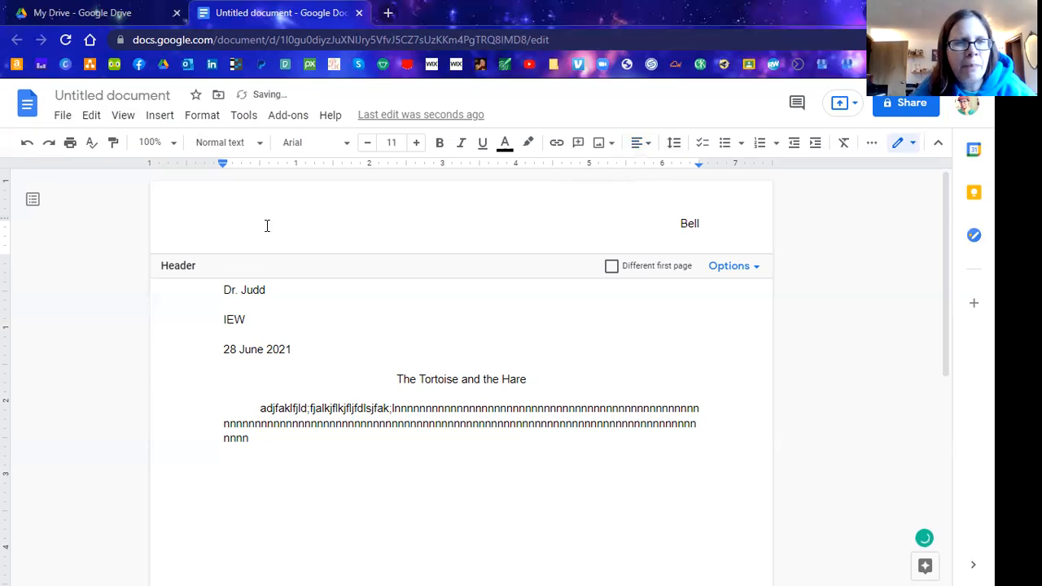
# Insert a top-right page number on every page, placing 1 after the header surname.
pyautogui.click(160, 121)
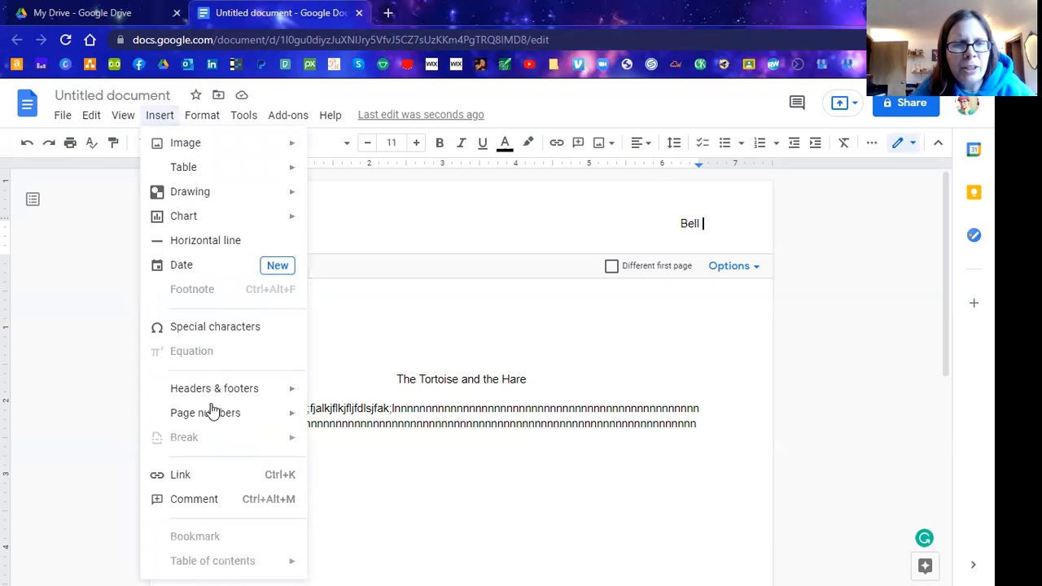
pyautogui.moveTo(233, 416)
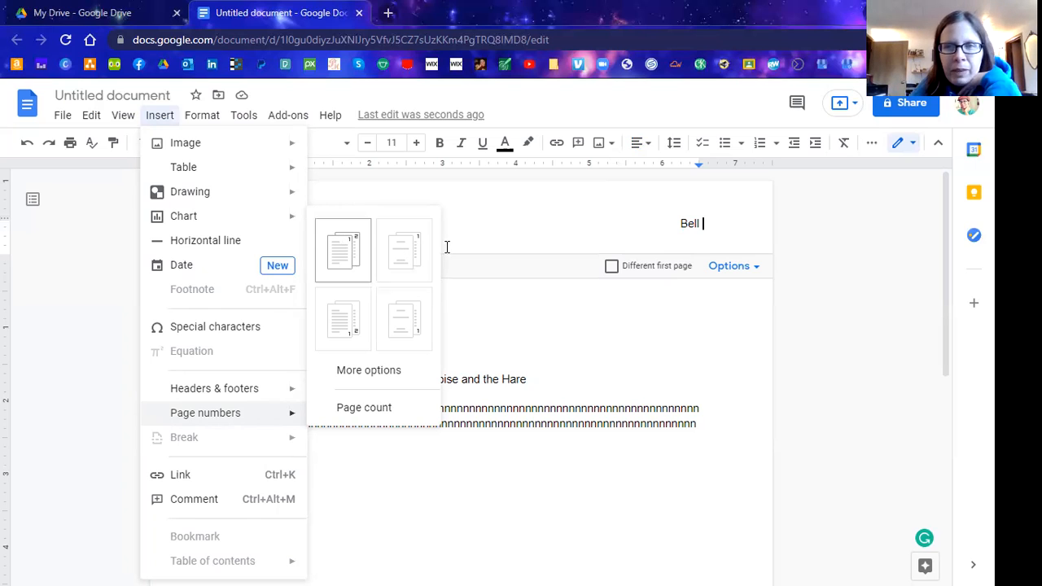
pyautogui.click(343, 245)
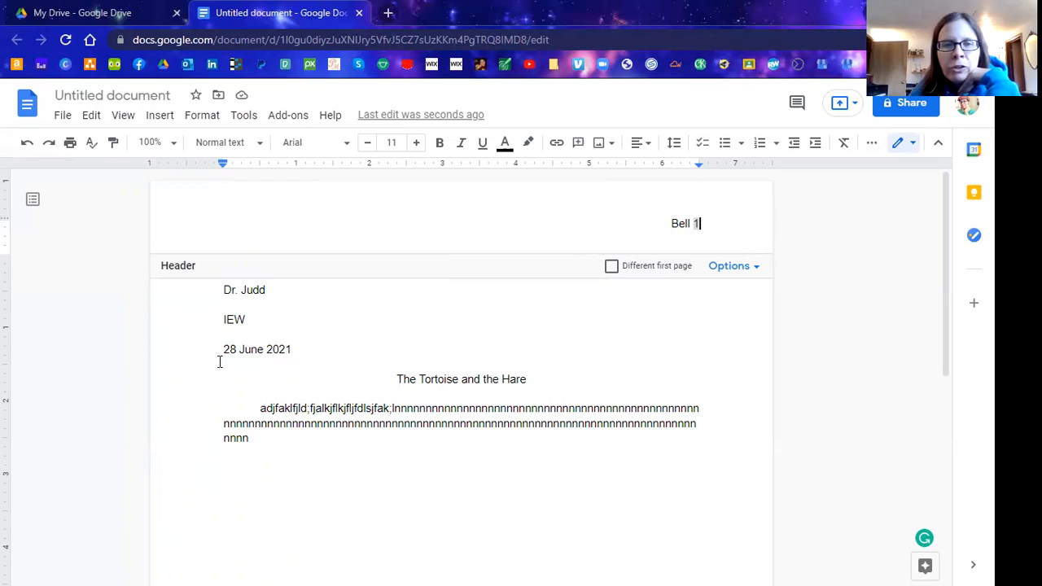
pyautogui.click(609, 268)
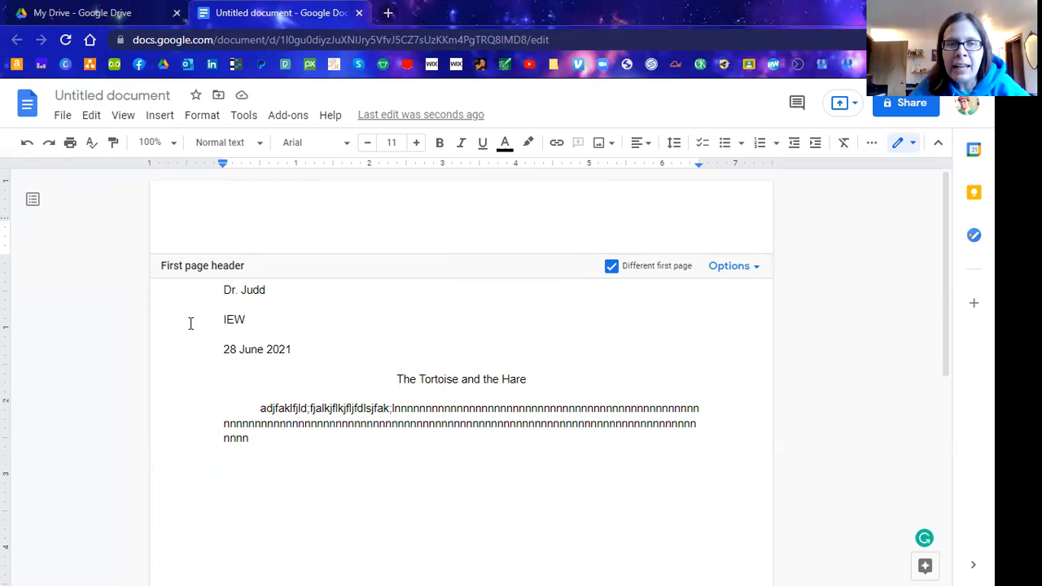
pyautogui.click(300, 306)
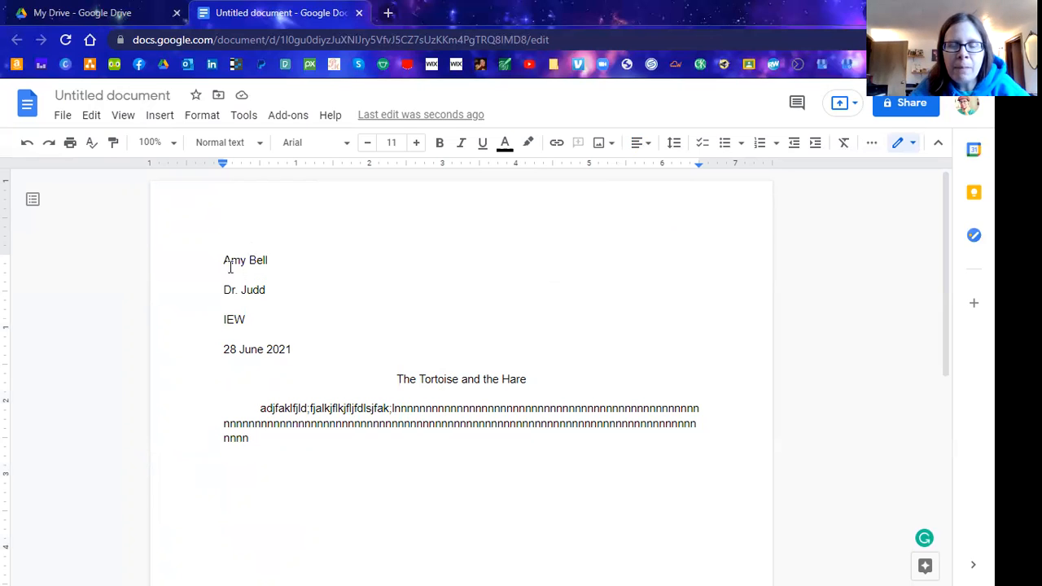
pyautogui.doubleClick(618, 213)
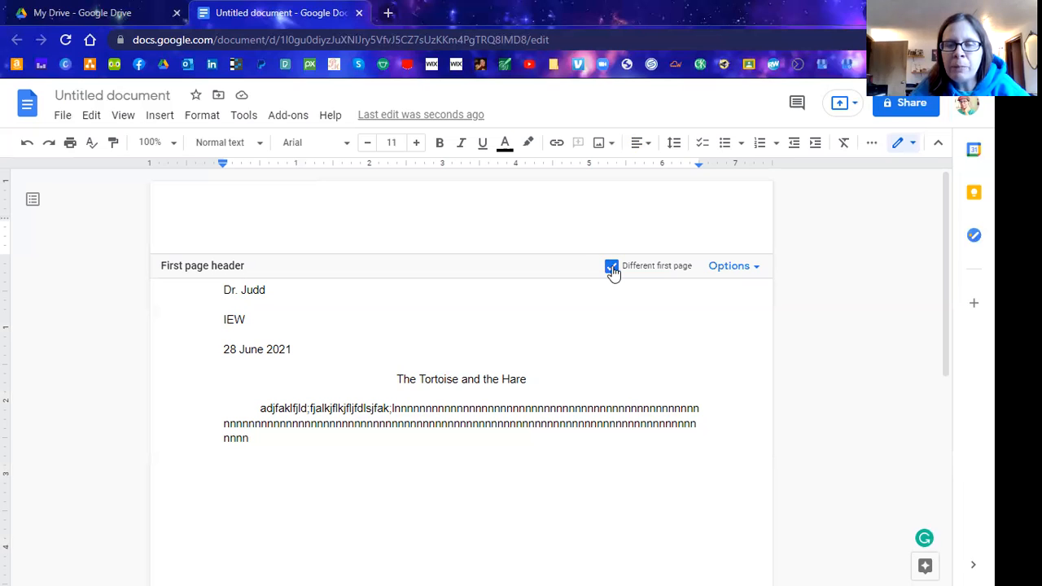
pyautogui.click(611, 268)
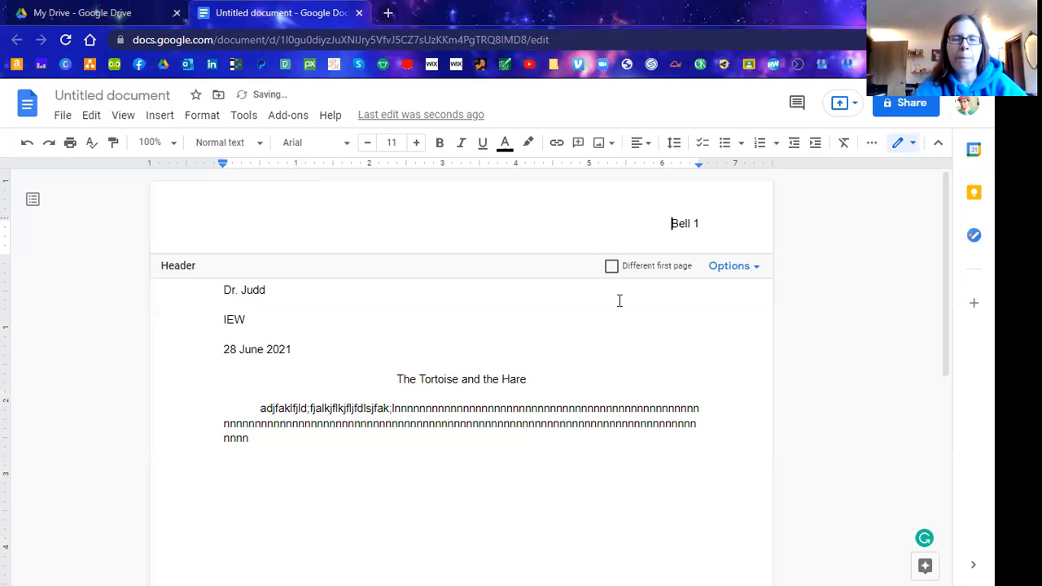
# Return to the body and insert blank lines between the three body lines to space them apart.
pyautogui.click(619, 300)
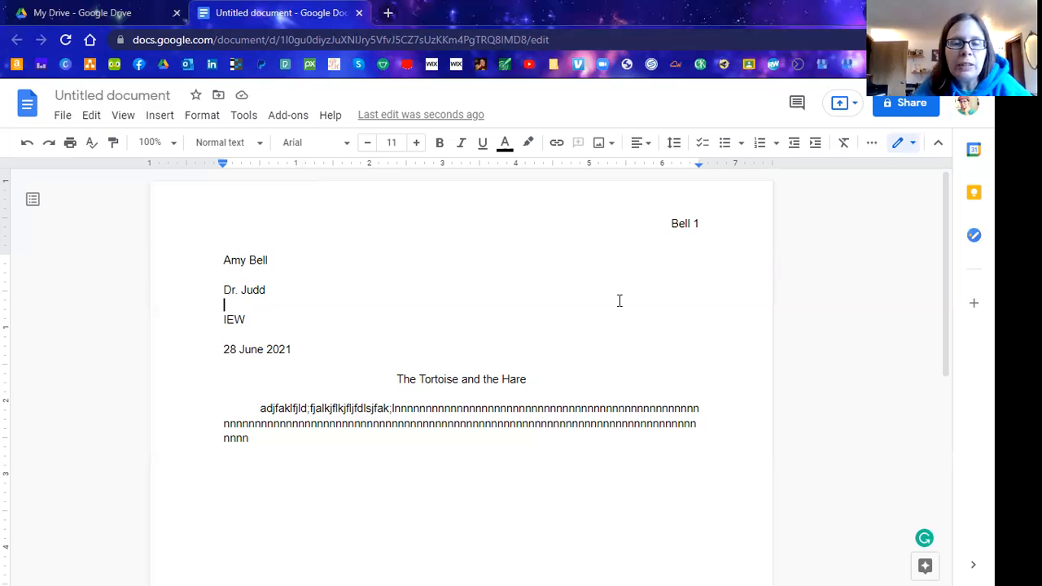
pyautogui.click(699, 408)
pyautogui.press('Tab')
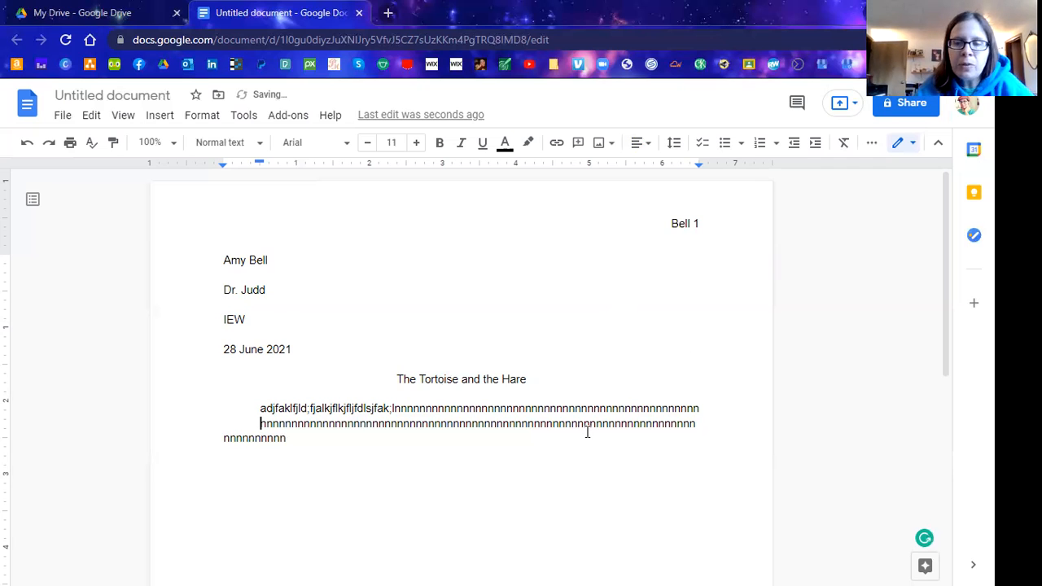
pyautogui.press('Return')
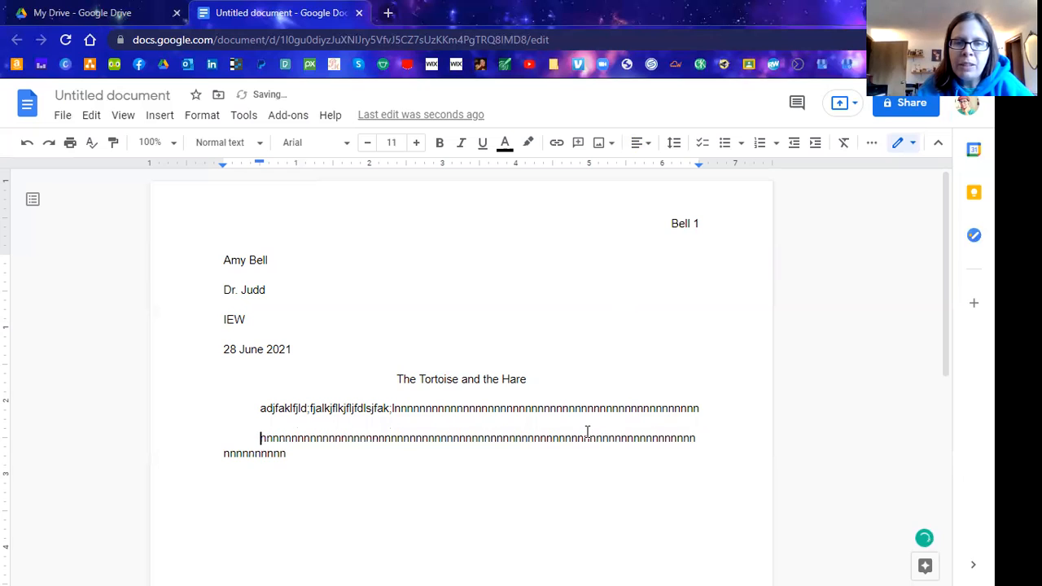
pyautogui.press('BackSpace')
pyautogui.click(700, 440)
pyautogui.press('Return')
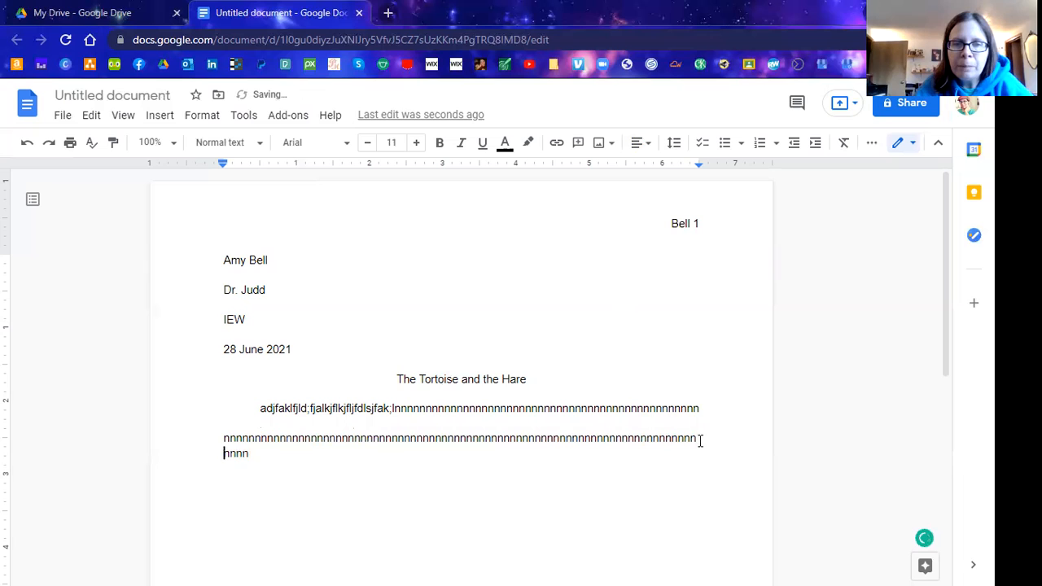
pyautogui.click(431, 469)
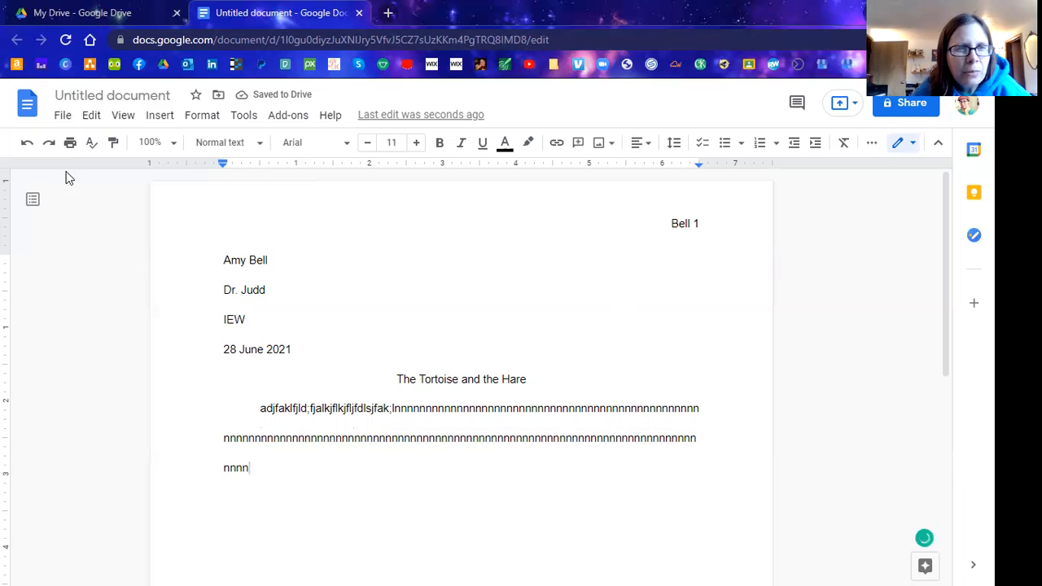